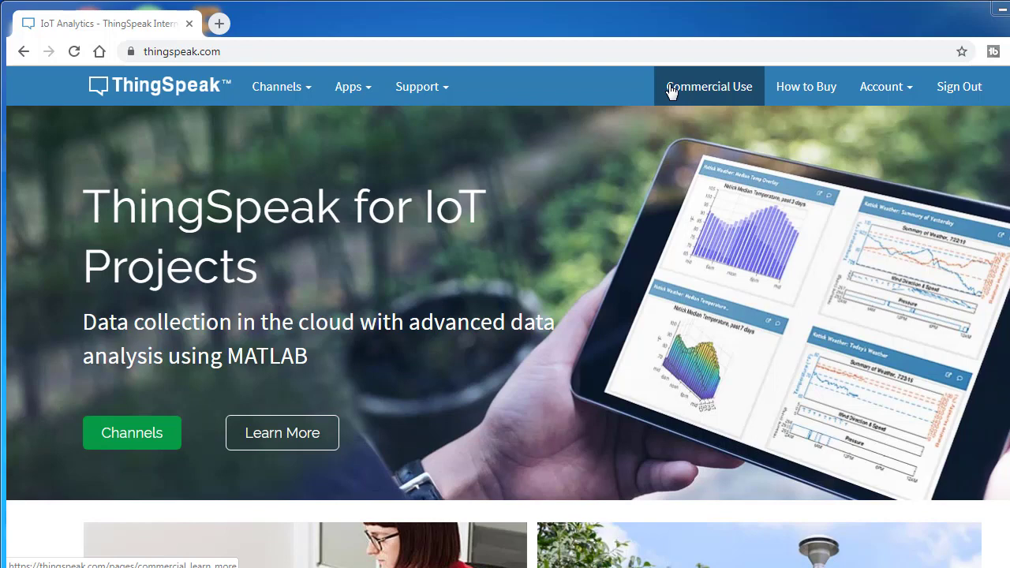
# - Open the Google Assistance Home Automation channel's settings and confirm Field 1 reads 'light'
pyautogui.click(128, 435)
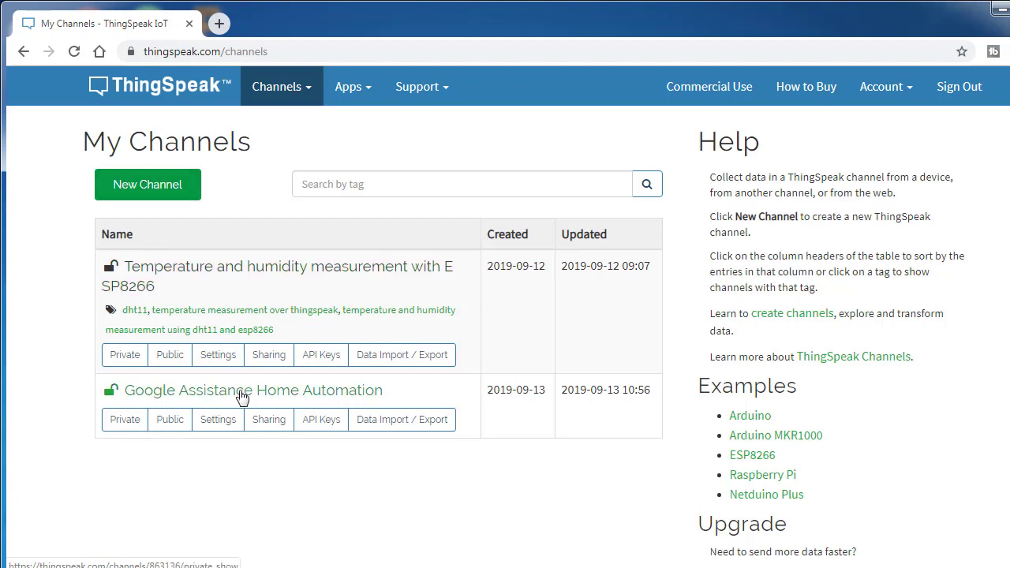
pyautogui.click(244, 395)
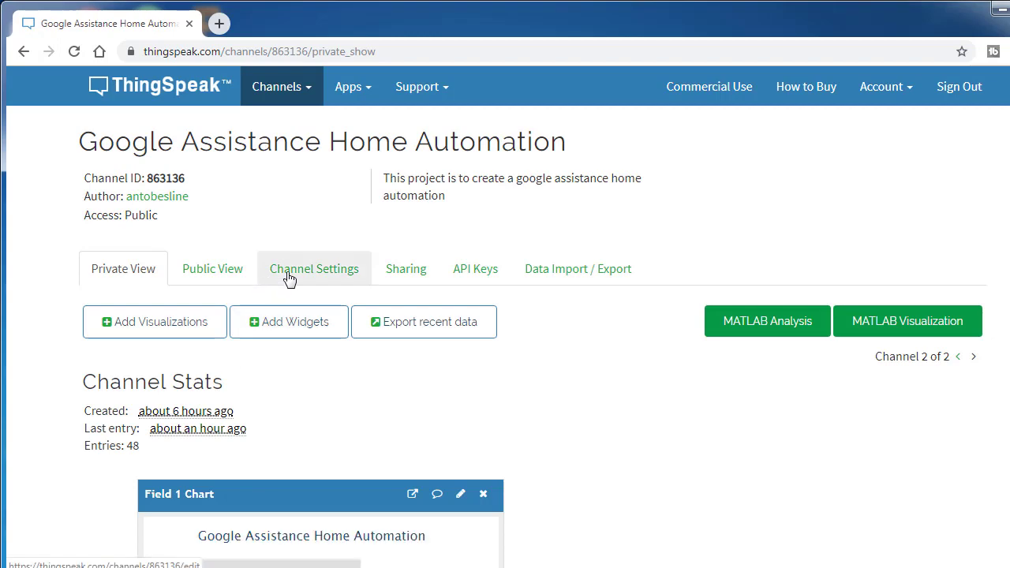
pyautogui.click(288, 273)
pyautogui.scroll(-2, 288, 273)
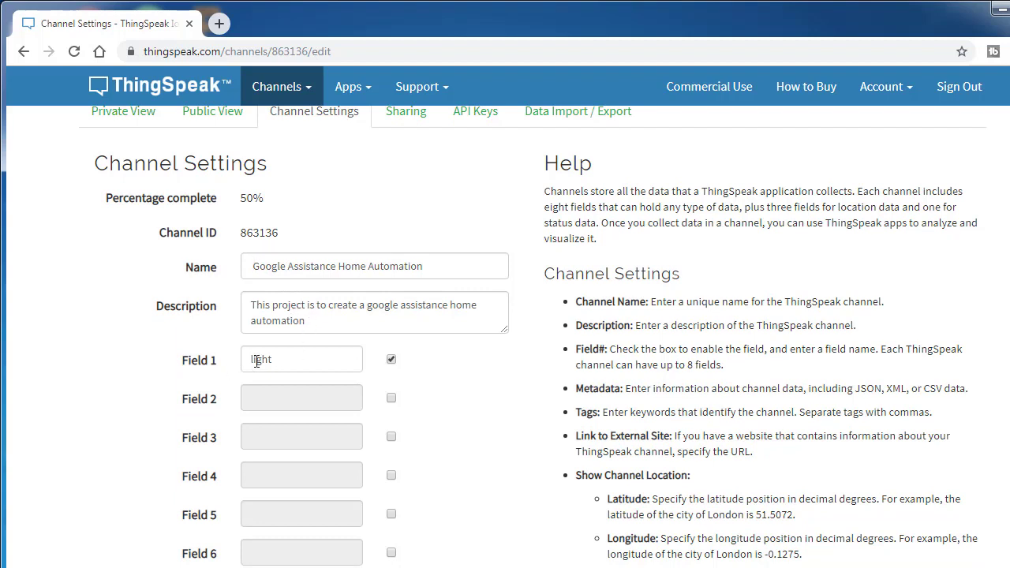
pyautogui.moveTo(277, 362); pyautogui.dragTo(241, 361)
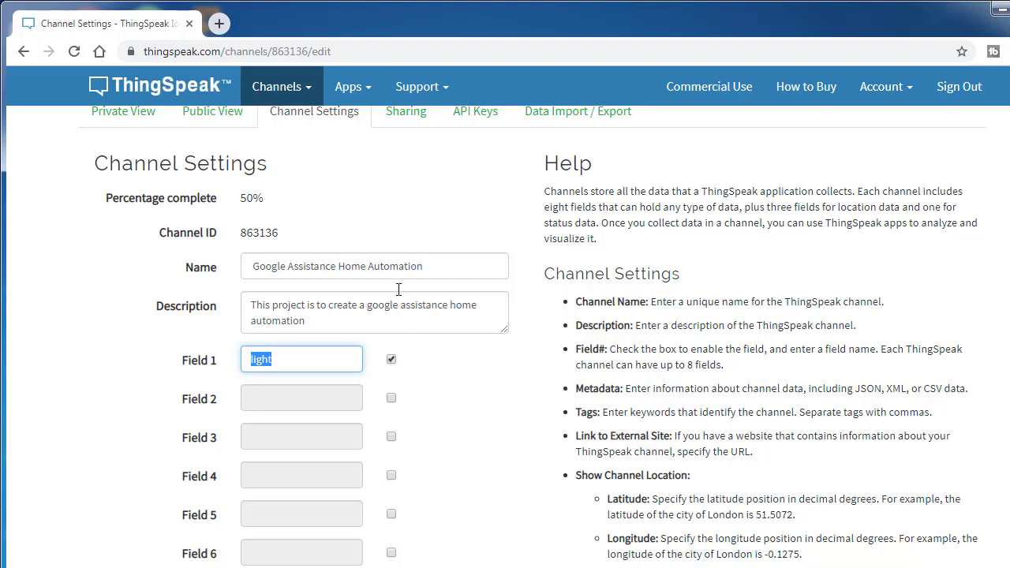
pyautogui.scroll(1, 426, 248)
# - Check the channel's Sharing tab, then view its write/read API keys and sample request URLs
pyautogui.click(405, 193)
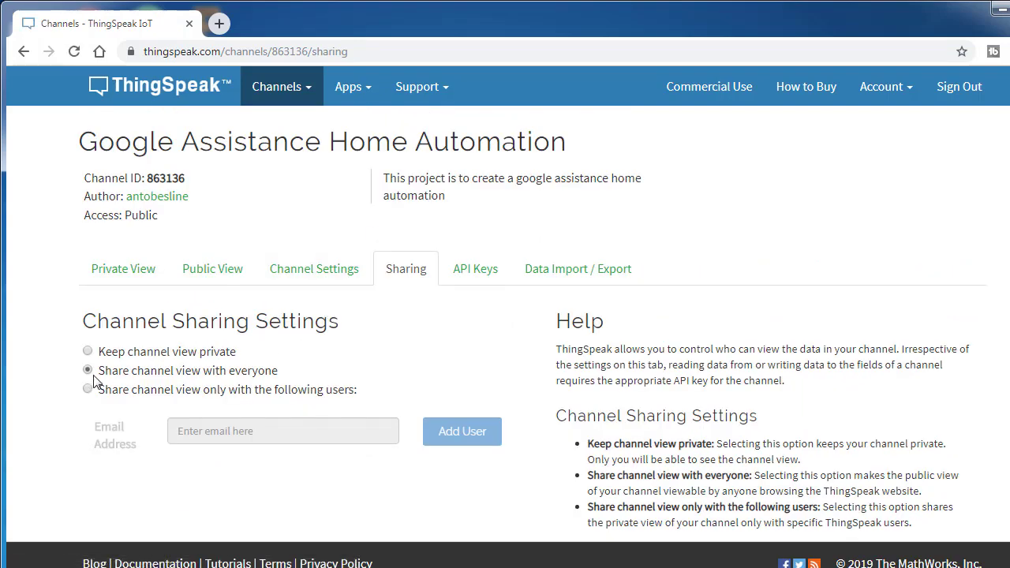
pyautogui.click(475, 269)
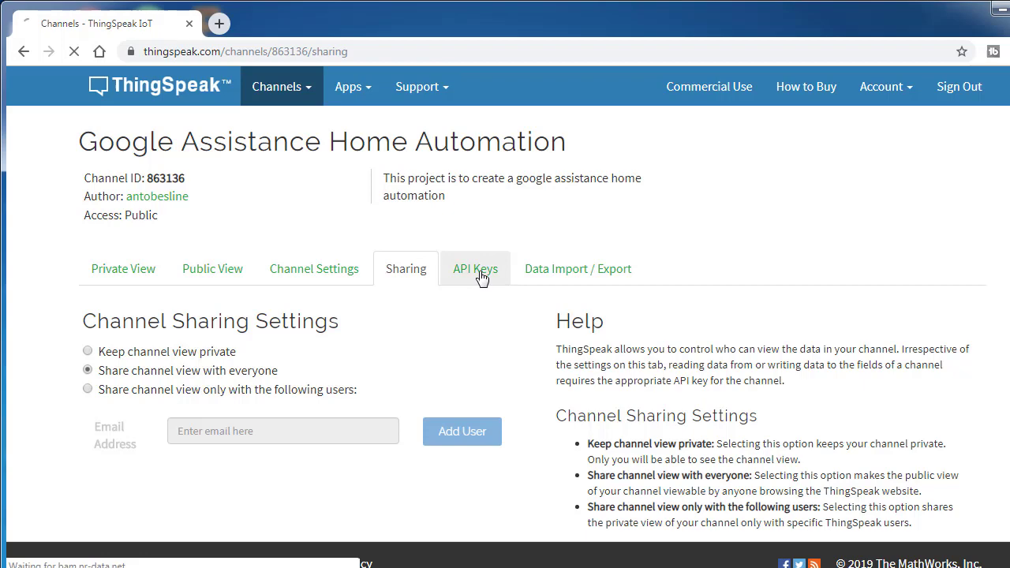
pyautogui.scroll(-2, 481, 279)
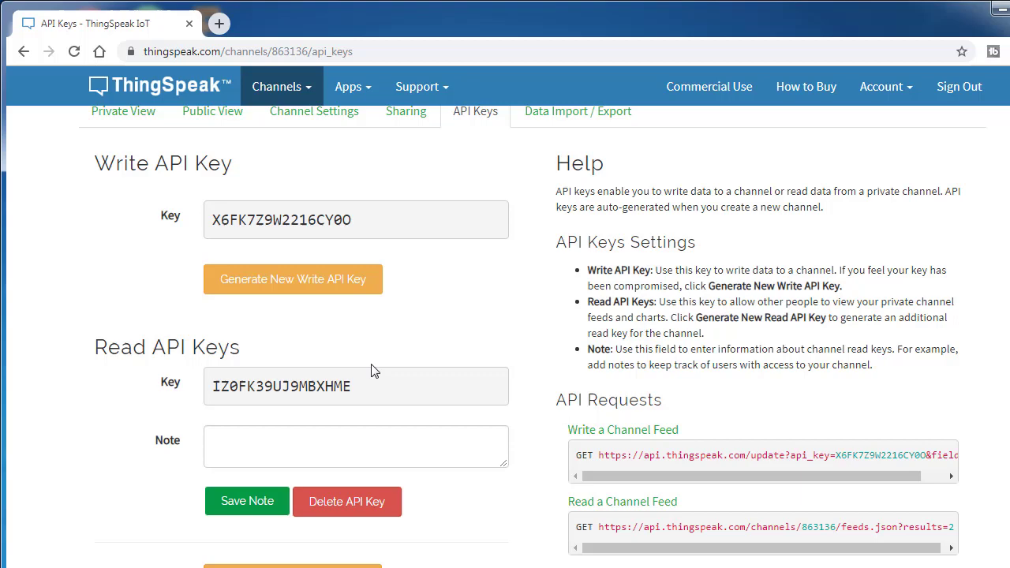
pyautogui.scroll(-2, 507, 326)
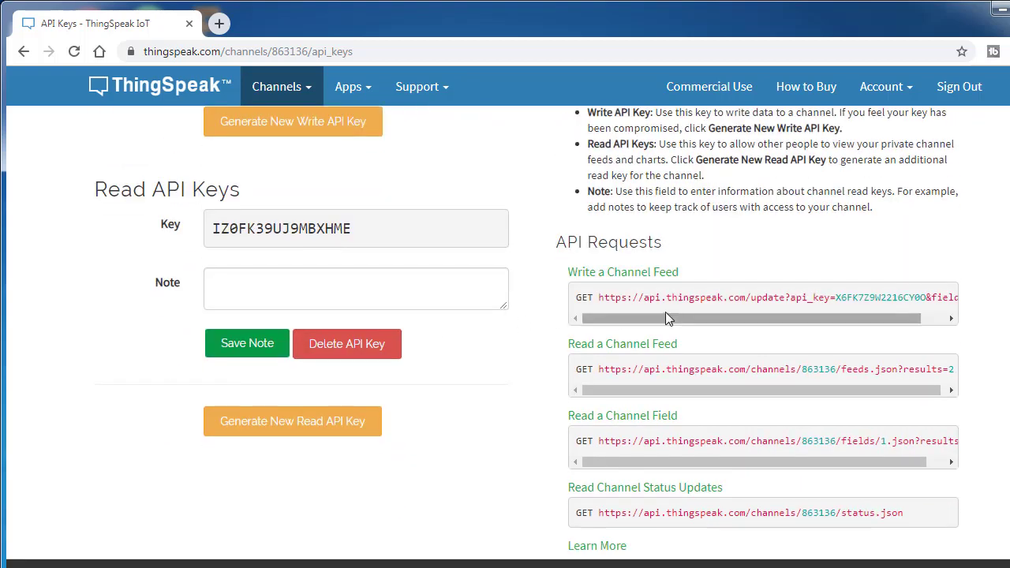
# - Reload the channel's API Keys page and scroll to the API Requests section
pyautogui.moveTo(575, 303); pyautogui.dragTo(963, 328)
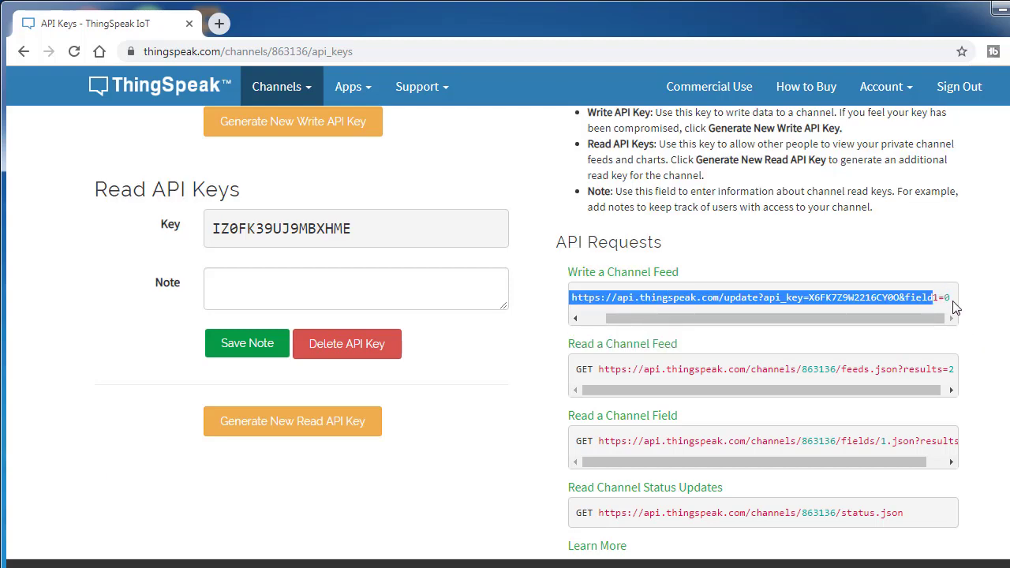
pyautogui.click(951, 301)
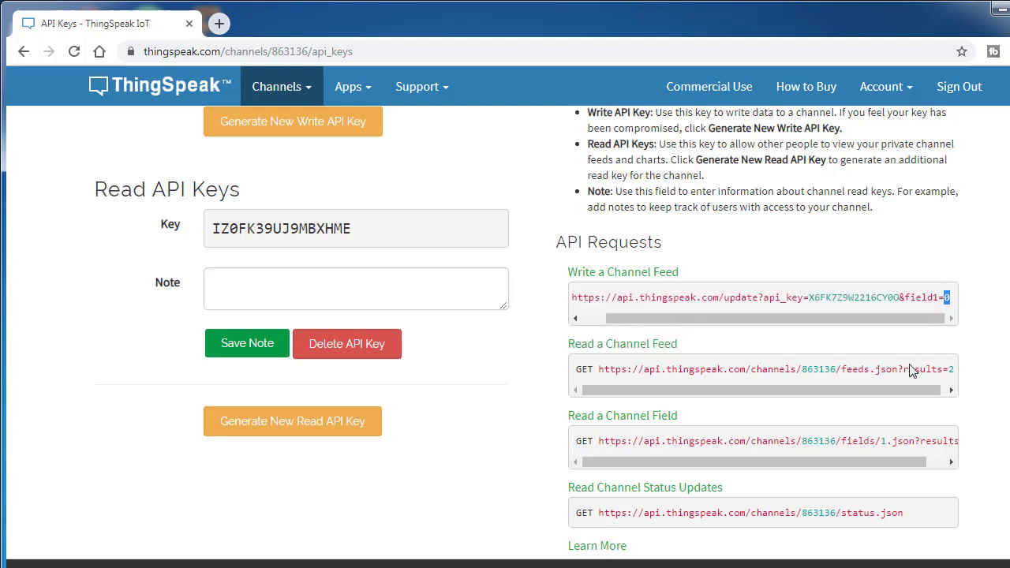
pyautogui.scroll(1, 569, 341)
pyautogui.scroll(2, 569, 341)
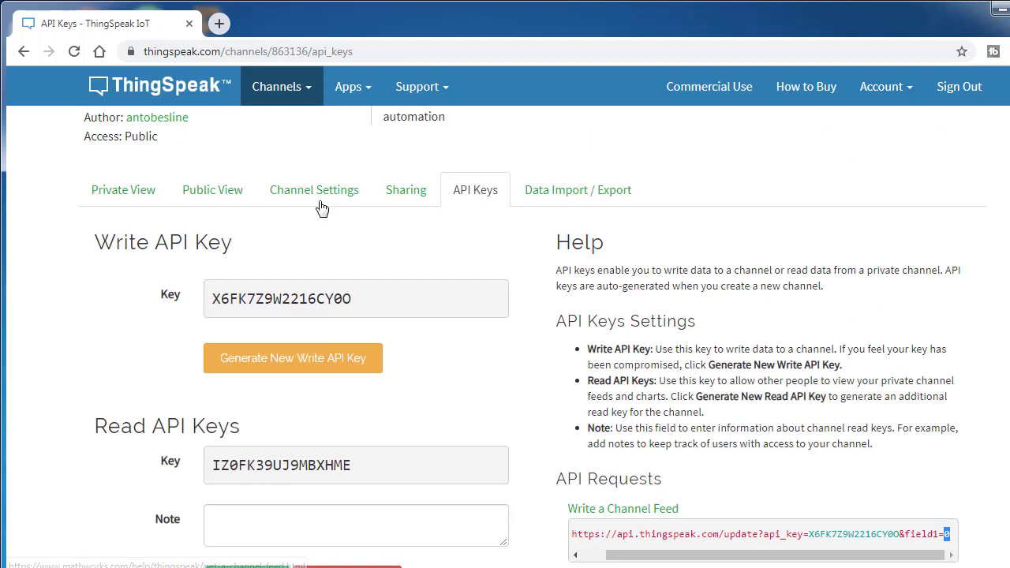
pyautogui.click(322, 202)
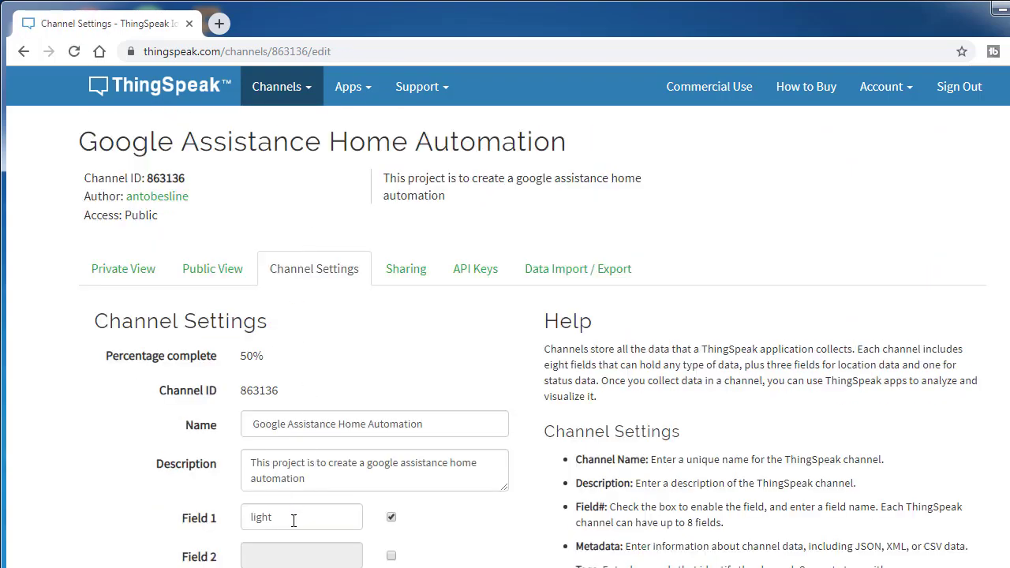
pyautogui.click(477, 271)
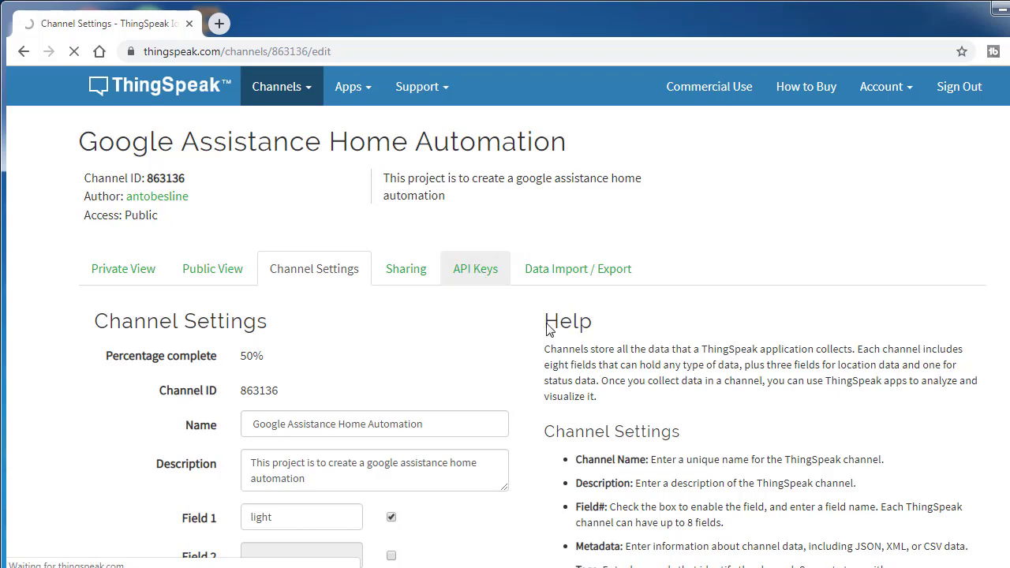
pyautogui.scroll(-3, 572, 379)
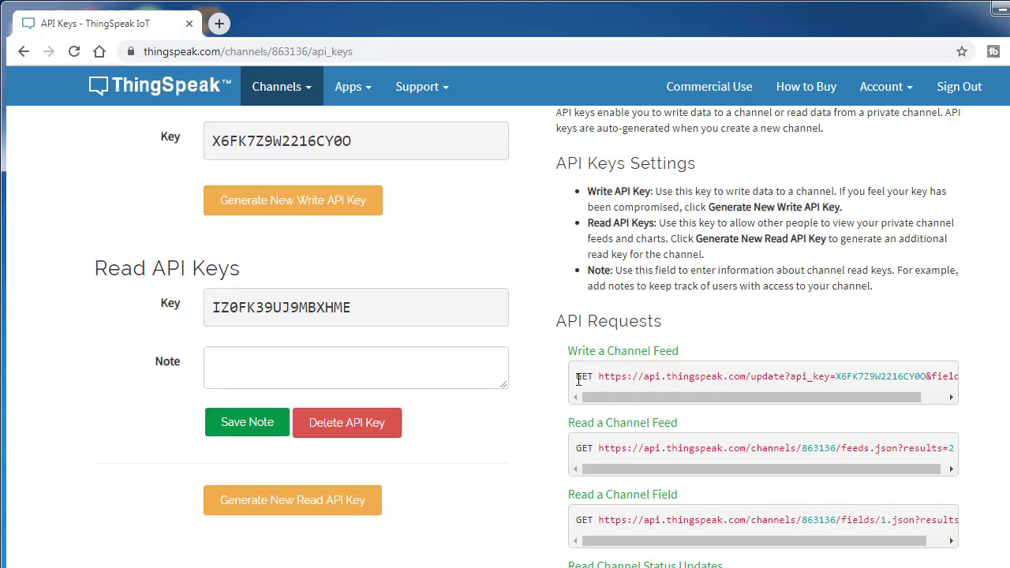
# - Copy the Write a Channel Feed request URL for use in a new browser tab
pyautogui.moveTo(590, 382); pyautogui.dragTo(986, 382)
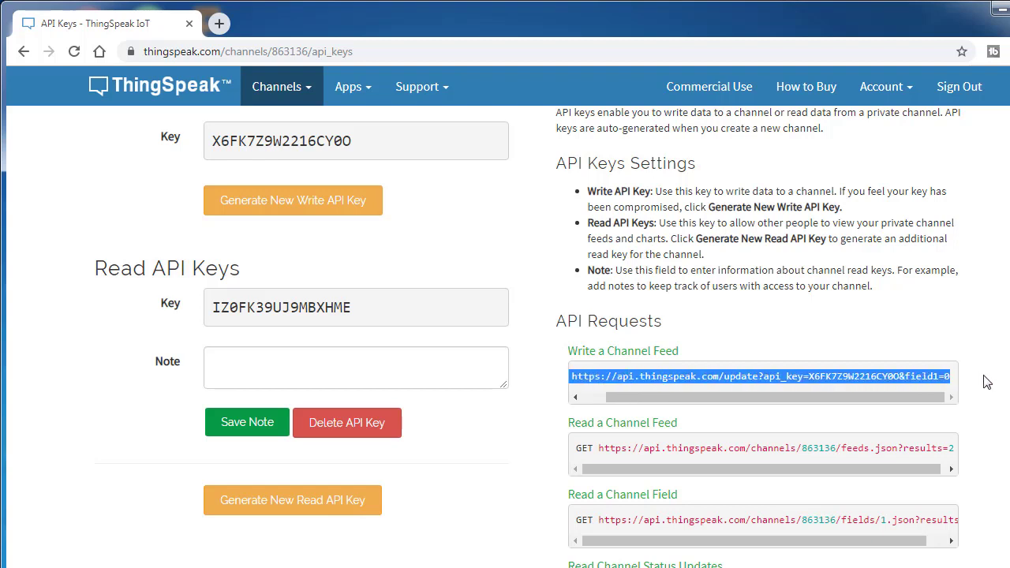
pyautogui.rightClick(881, 381)
pyautogui.click(690, 395)
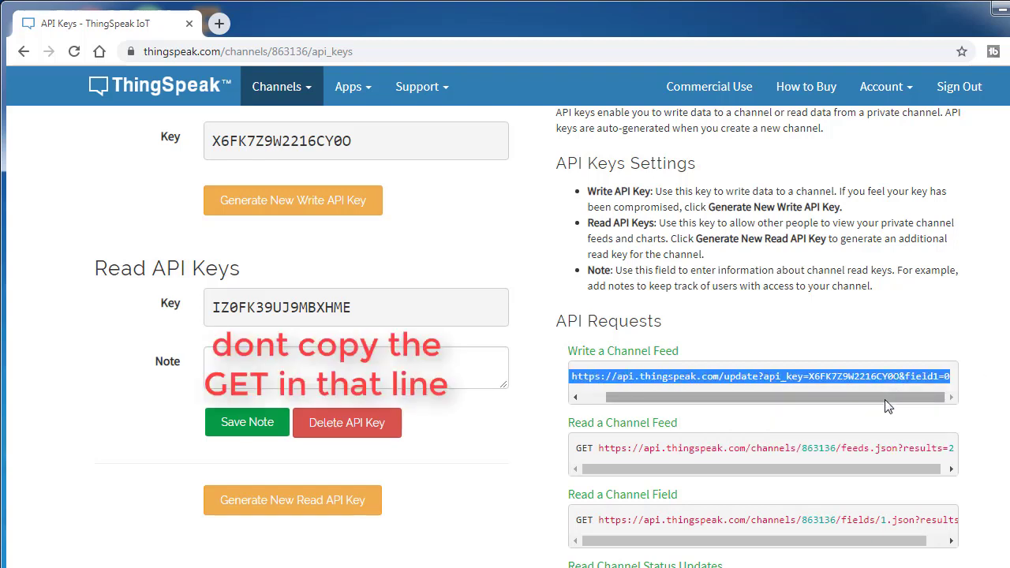
pyautogui.click(220, 25)
# - Load the pasted field1=0 update URL and check the channel's Public View chart
pyautogui.rightClick(236, 53)
pyautogui.click(289, 135)
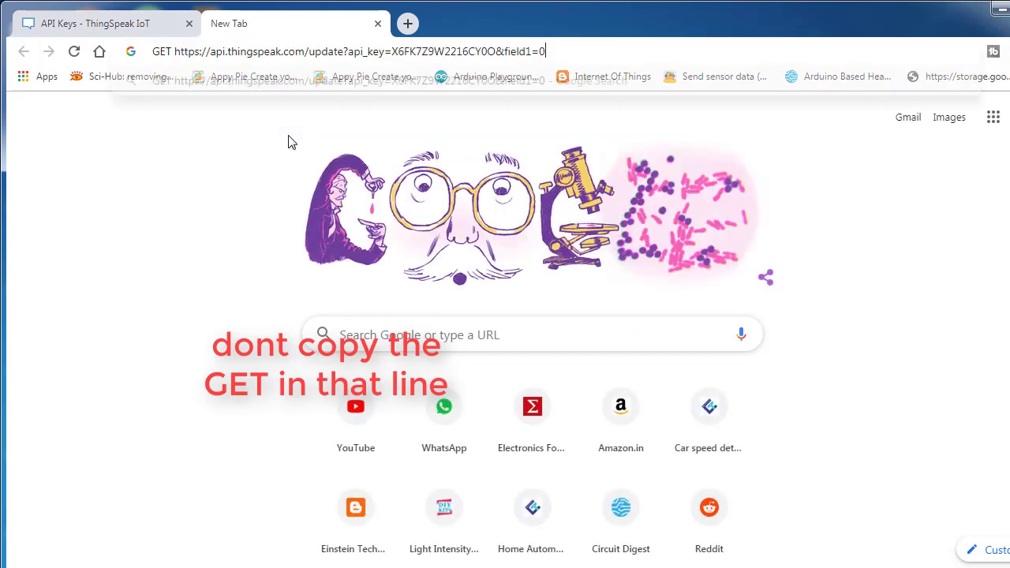
pyautogui.press('Return')
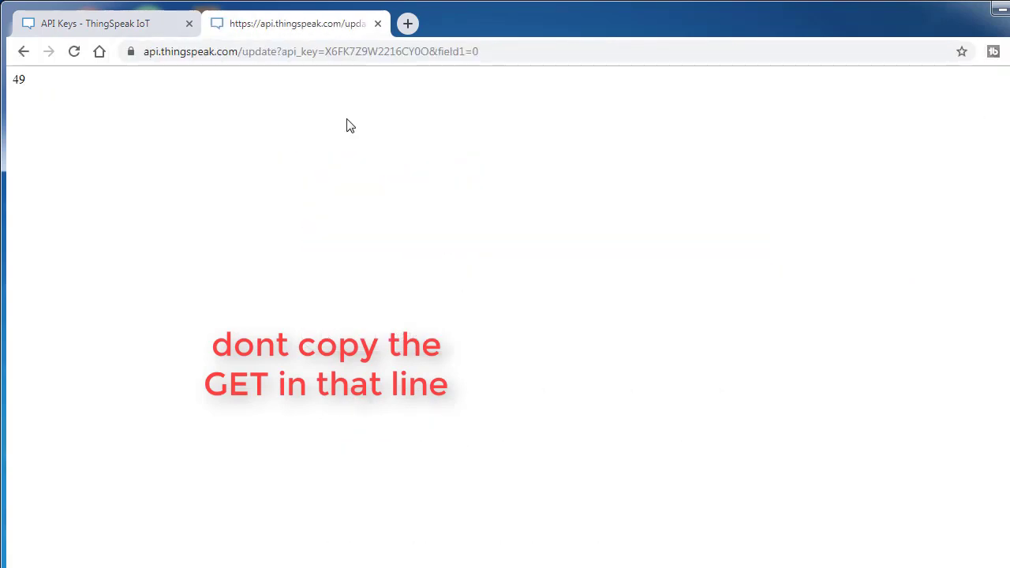
pyautogui.click(476, 53)
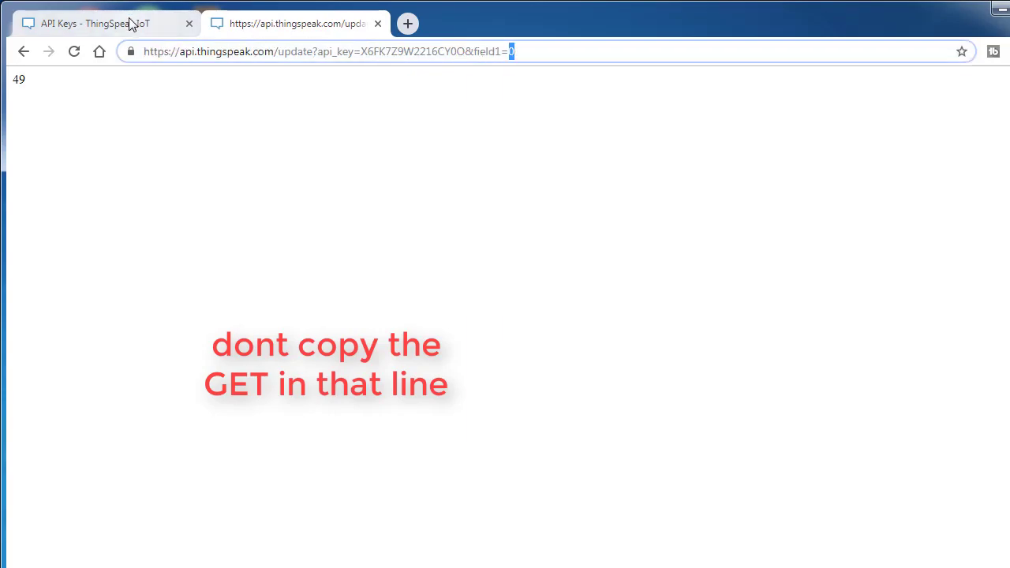
pyautogui.click(128, 24)
pyautogui.scroll(3, 150, 249)
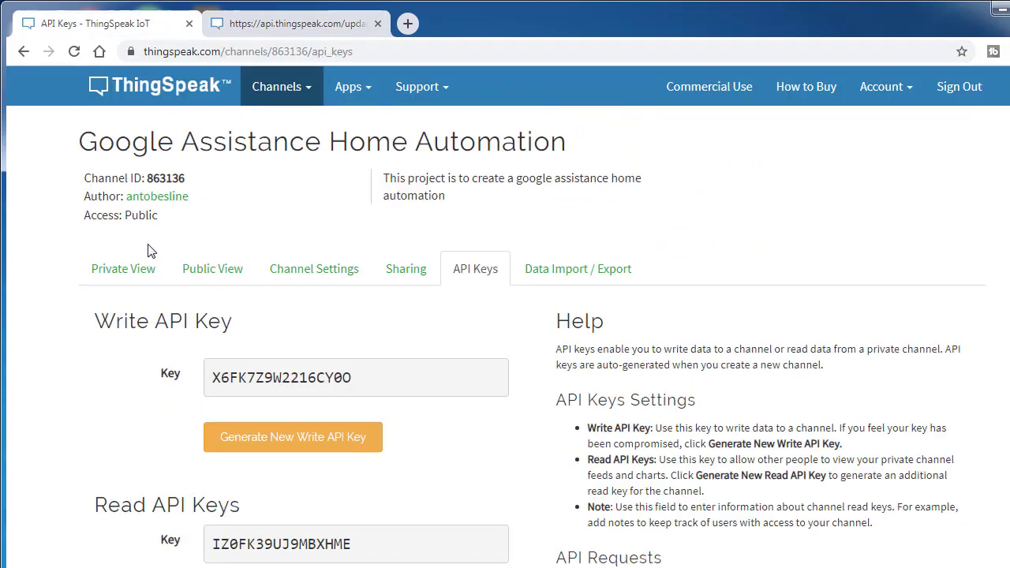
pyautogui.click(213, 270)
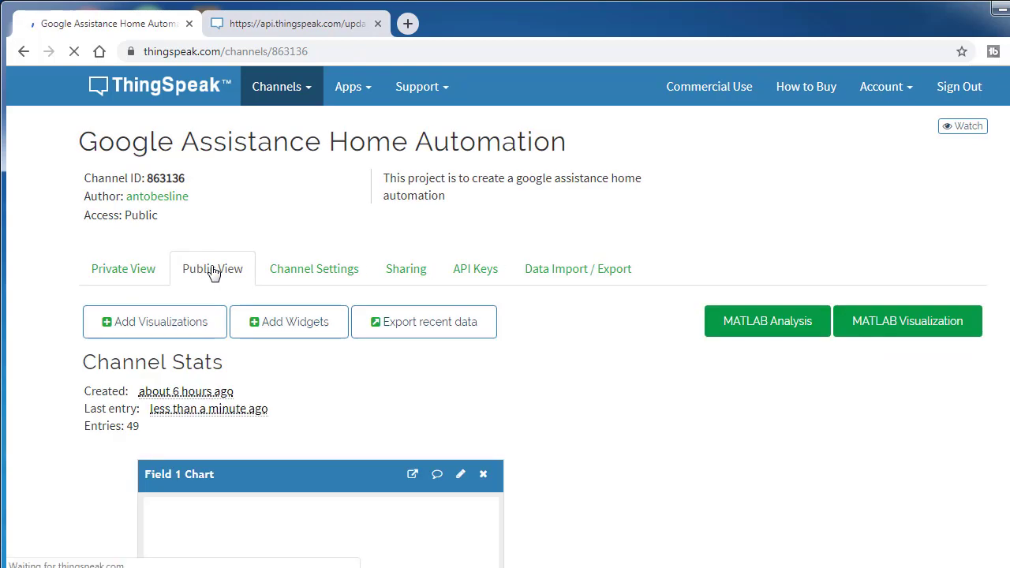
pyautogui.scroll(-3, 213, 273)
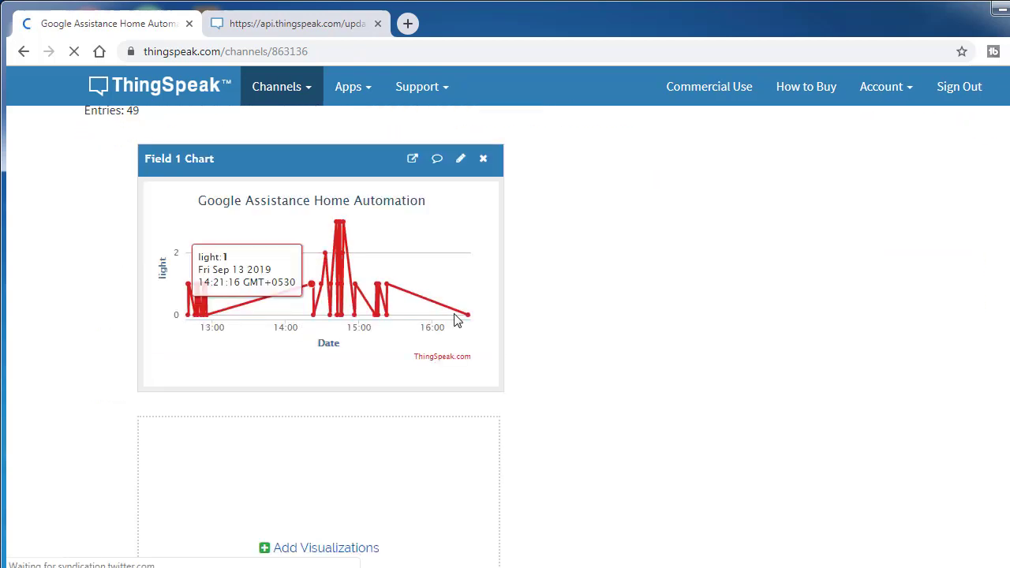
pyautogui.moveTo(469, 317)
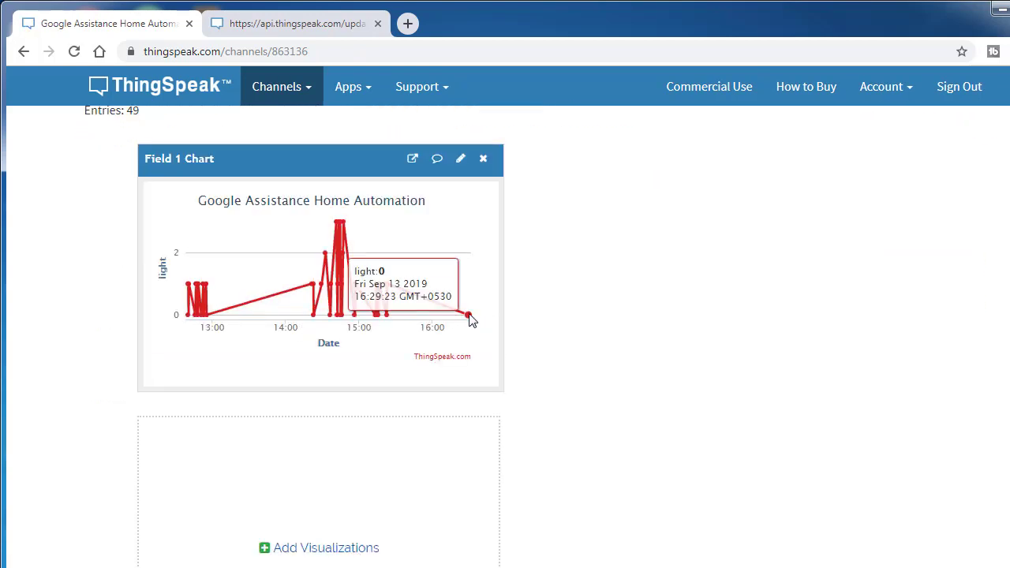
# - Resend the update with field1=1 and return to the channel page
pyautogui.click(289, 25)
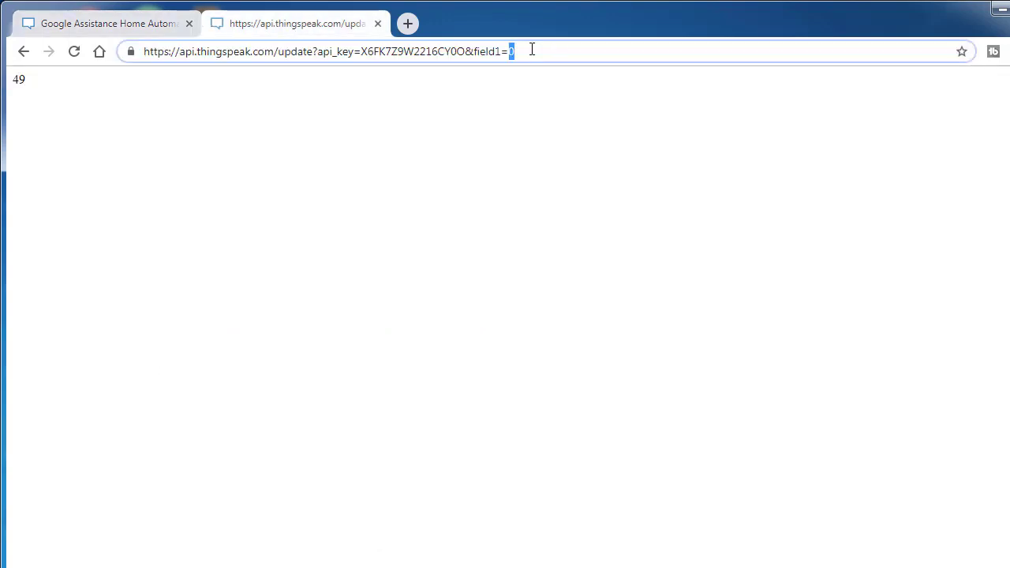
pyautogui.write('1')
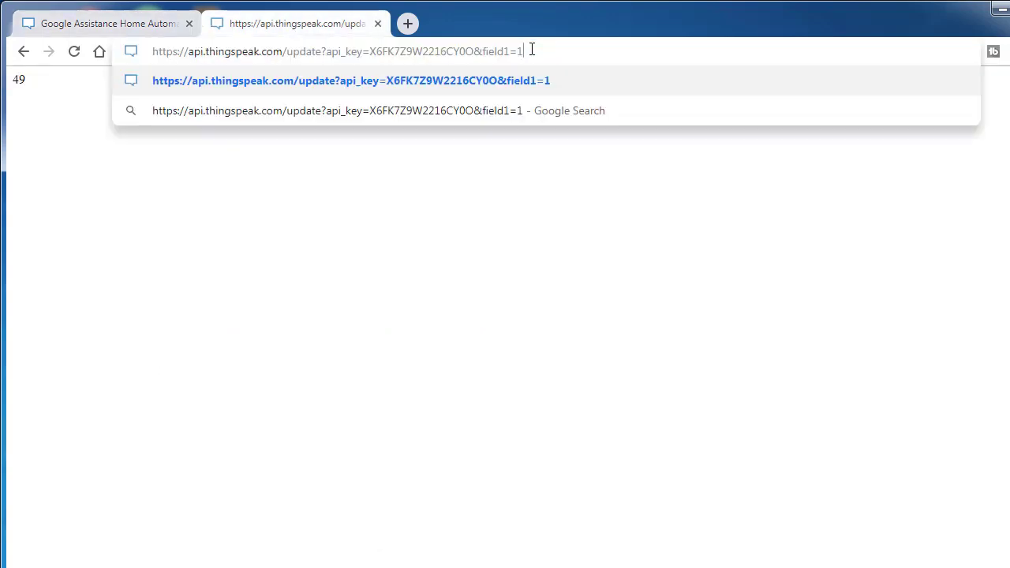
pyautogui.press('Return')
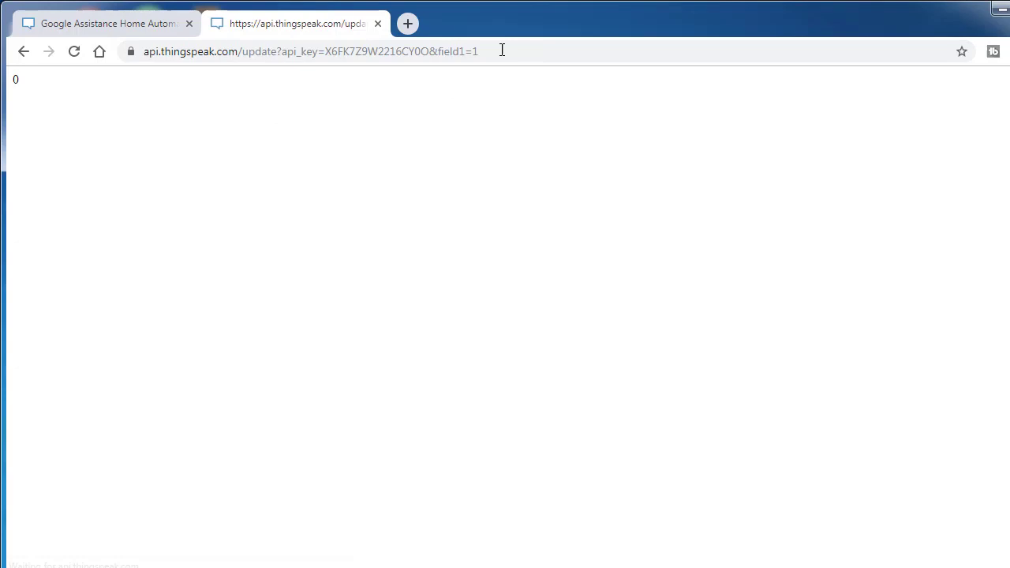
pyautogui.click(147, 30)
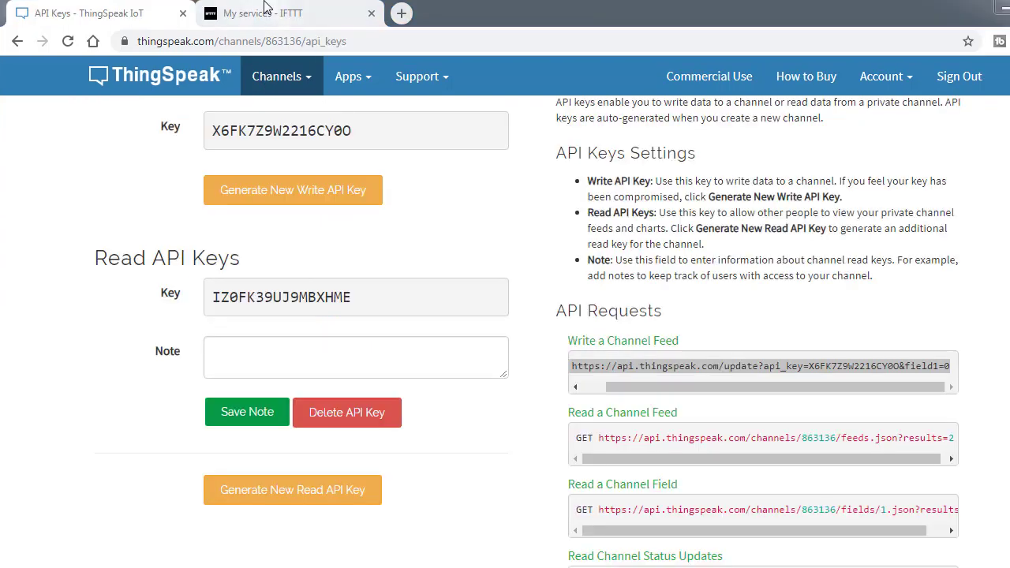
# - Switch to the IFTTT tab and choose Create from the account menu
pyautogui.click(280, 20)
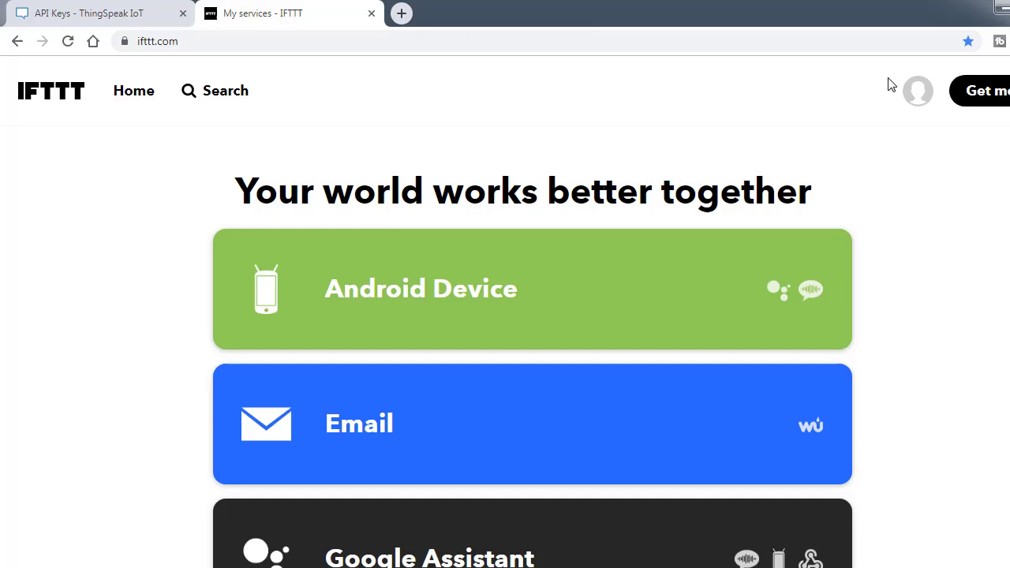
pyautogui.click(917, 94)
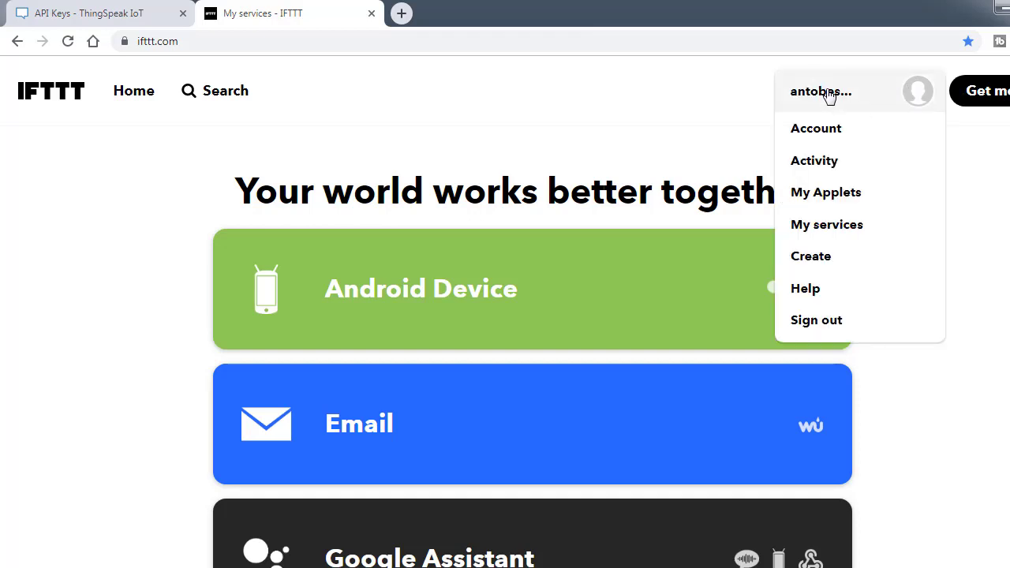
pyautogui.click(816, 268)
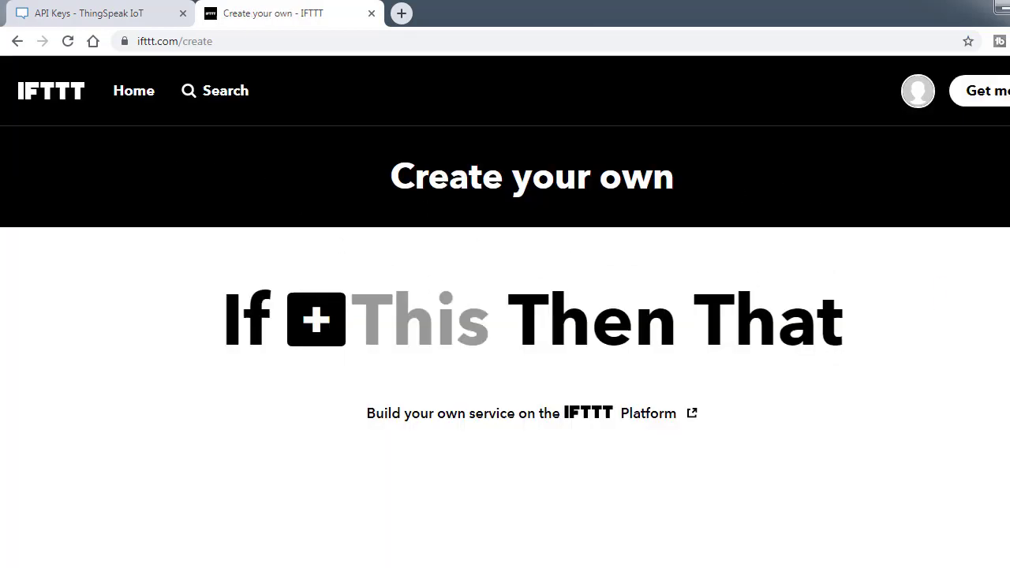
# - Choose Google Assistant's 'Say a simple phrase' as the applet's trigger
pyautogui.scroll(-1, 694, 207)
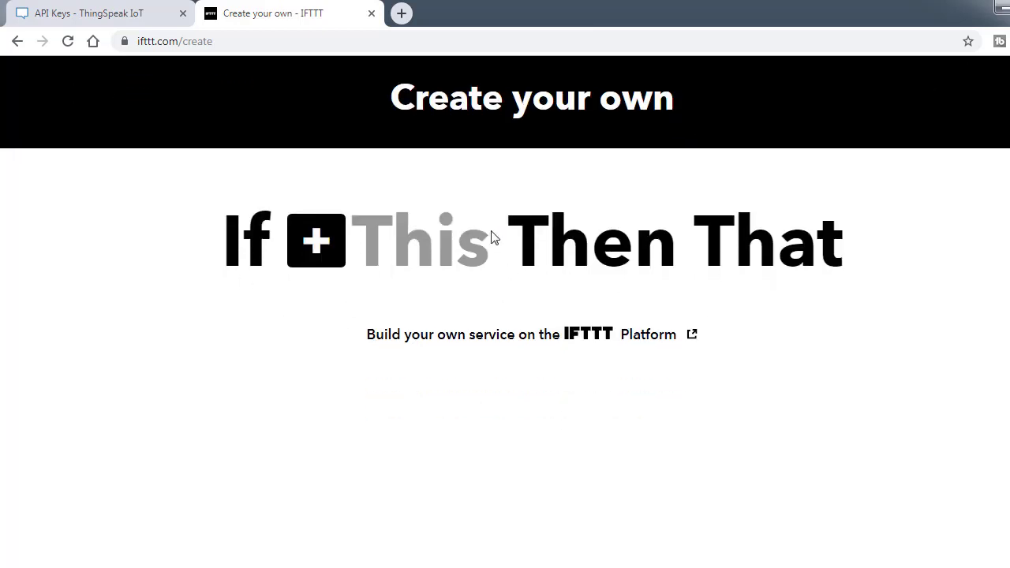
pyautogui.click(316, 251)
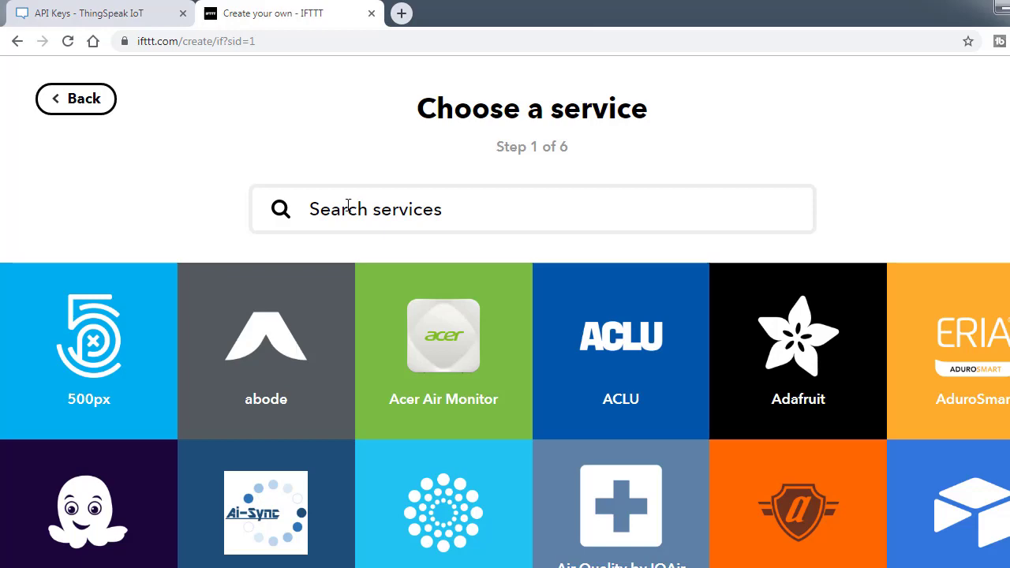
pyautogui.write('goo')
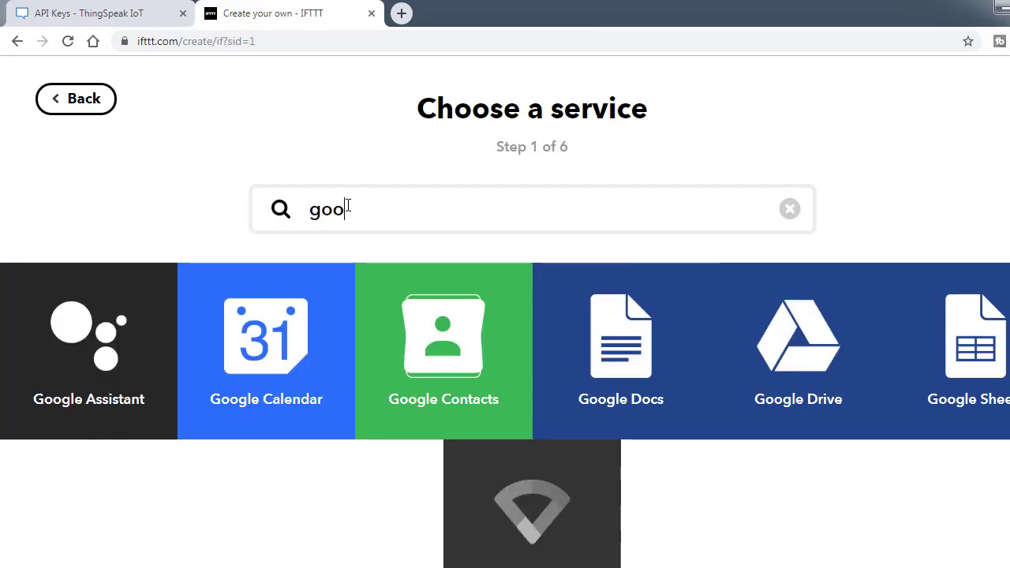
pyautogui.click(85, 377)
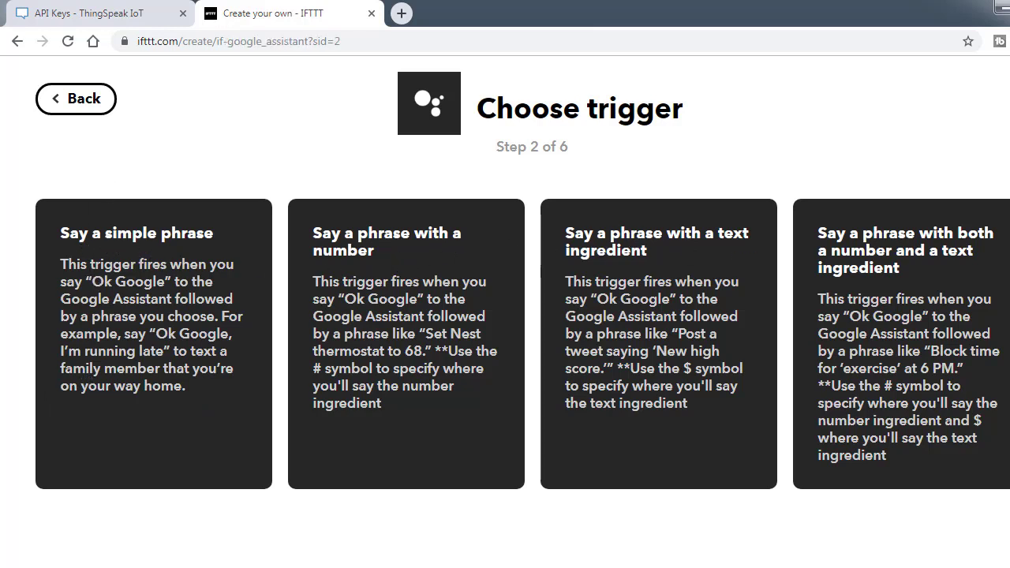
pyautogui.click(175, 316)
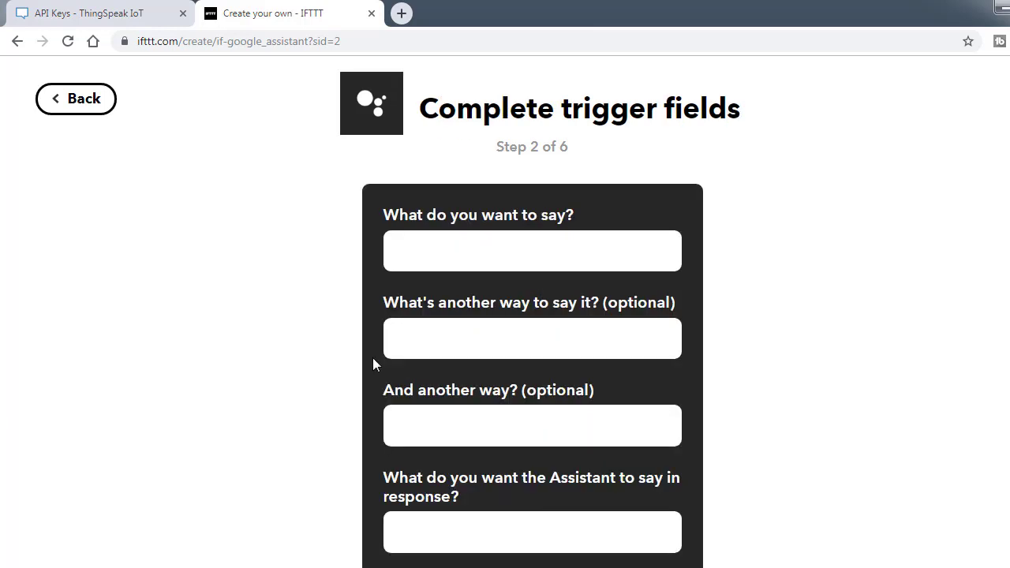
pyautogui.click(494, 255)
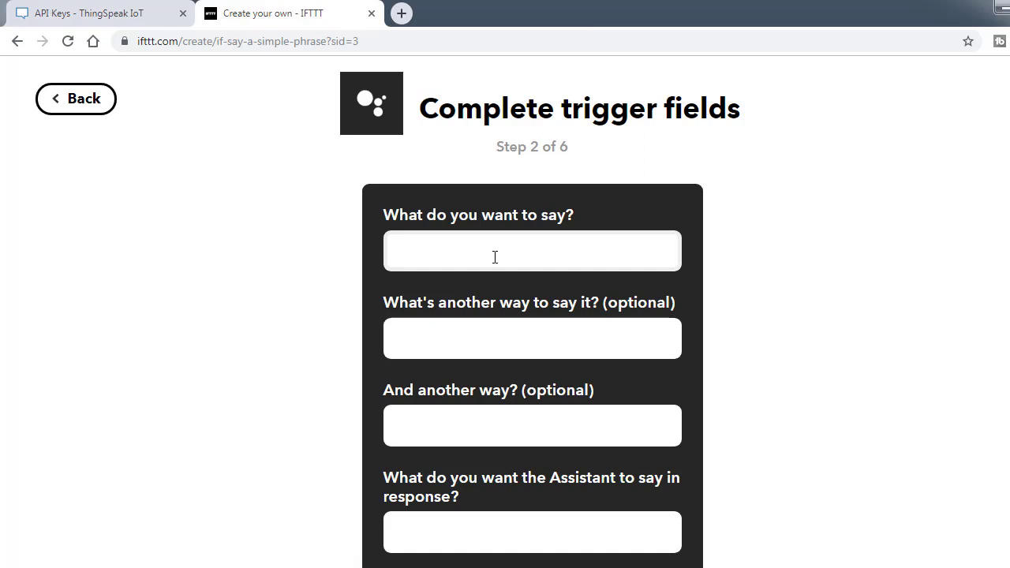
# - Enter the trigger phrases 'Turn off the light' and 'Turn the light off'
pyautogui.write('Turn off the light')
pyautogui.click(441, 337)
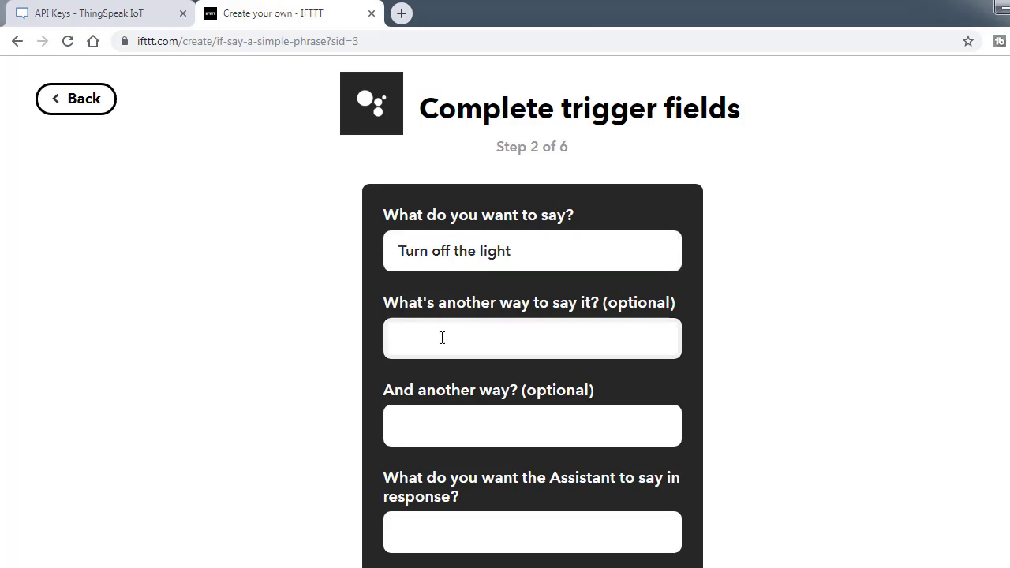
pyautogui.write('Turn the light off')
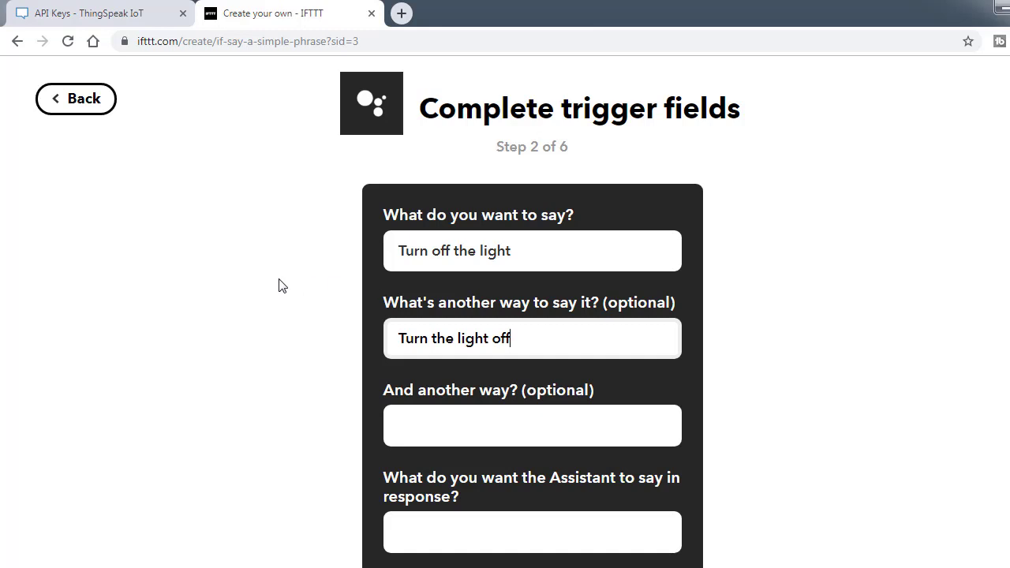
pyautogui.scroll(-3, 280, 284)
pyautogui.scroll(-1, 282, 286)
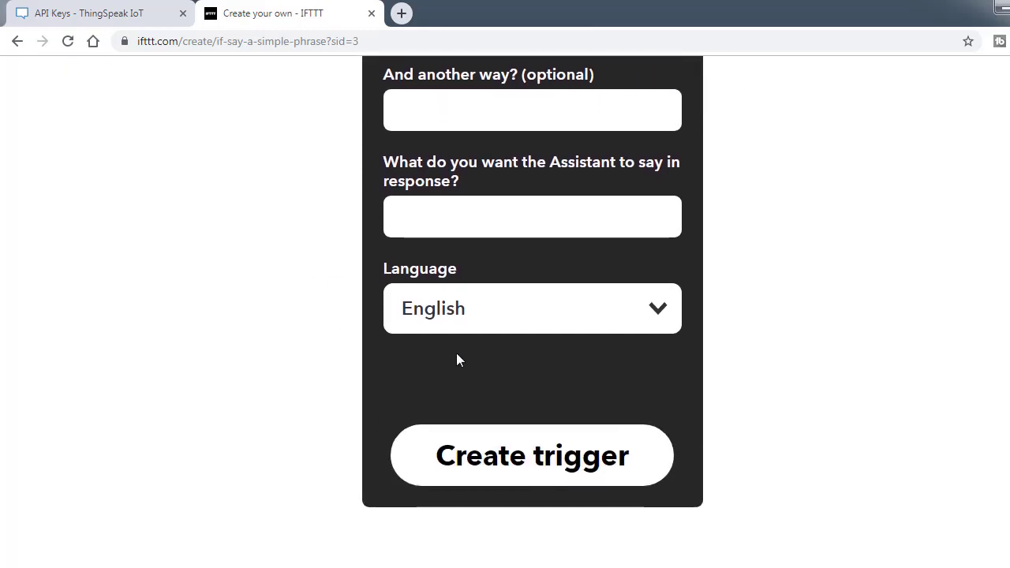
pyautogui.scroll(1, 456, 353)
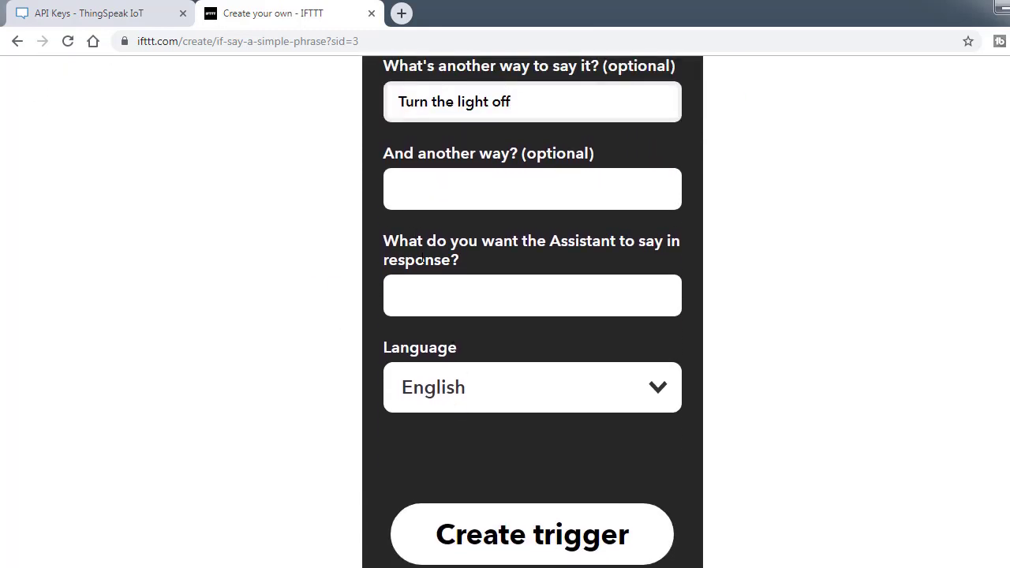
# - Set the reply 'ok sir, Turning off the light' and create the trigger
pyautogui.click(447, 304)
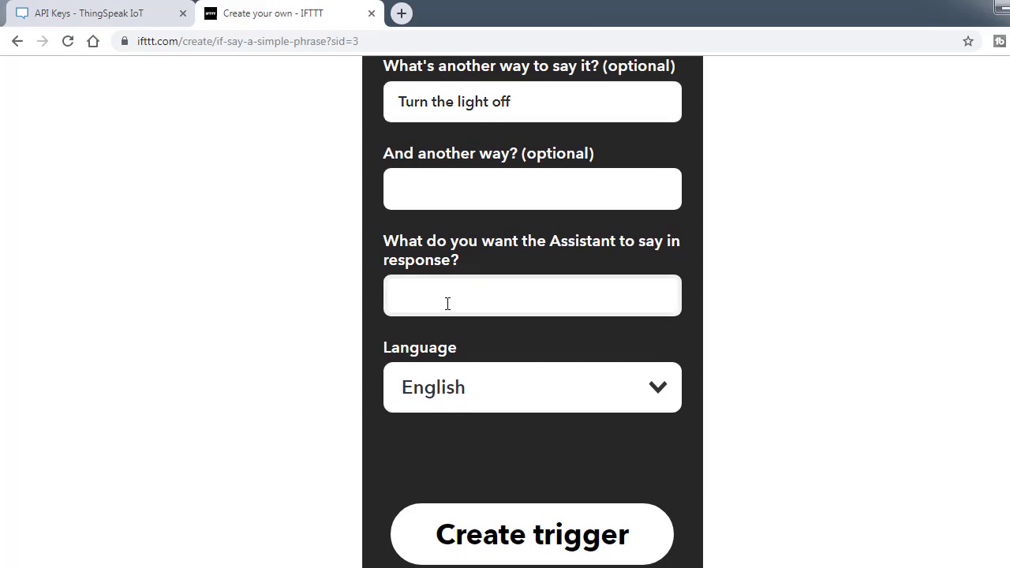
pyautogui.write('ok sir, Turnimg')
pyautogui.press('BackSpace')
pyautogui.press('BackSpace')
pyautogui.press('BackSpace')
pyautogui.write('ng off ')
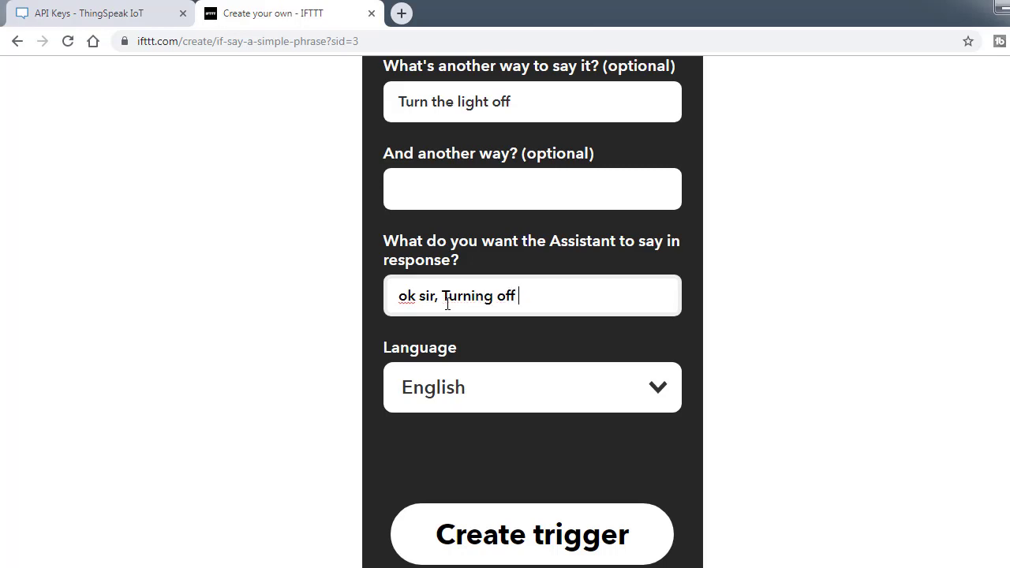
pyautogui.write('the light')
pyautogui.click(530, 533)
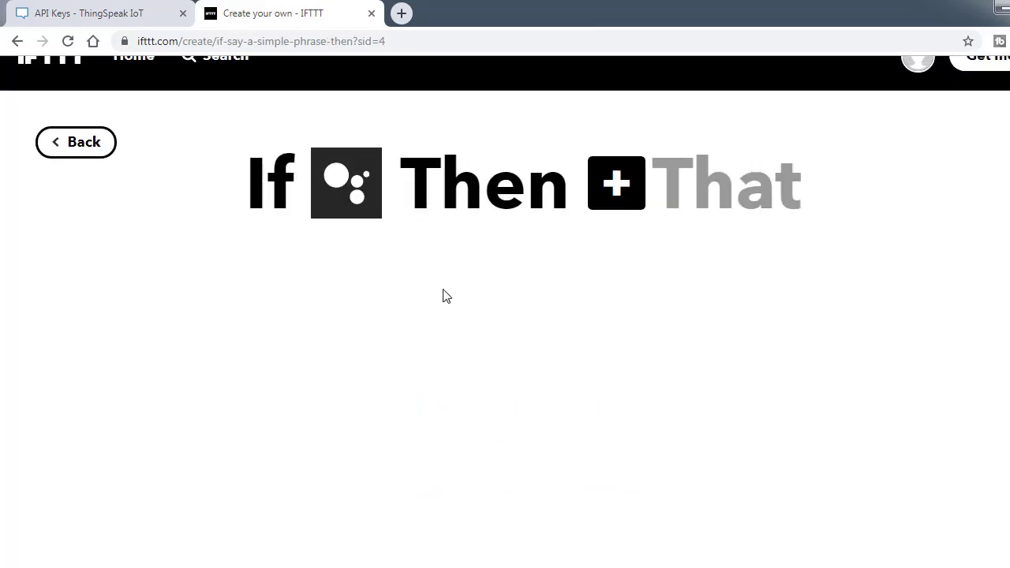
# - Pick Webhooks 'Make a web request' as the applet's action
pyautogui.click(630, 223)
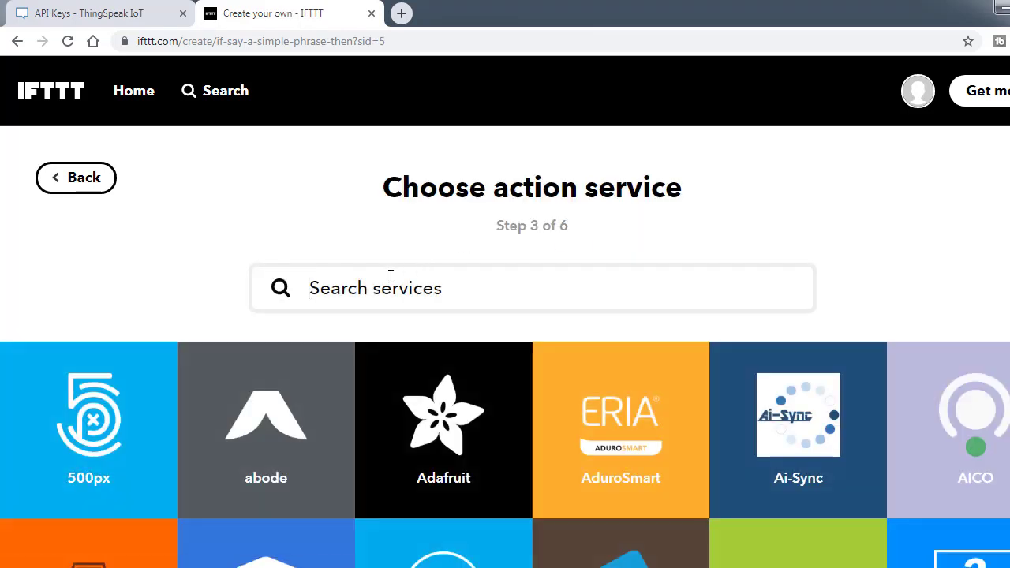
pyautogui.write('webh')
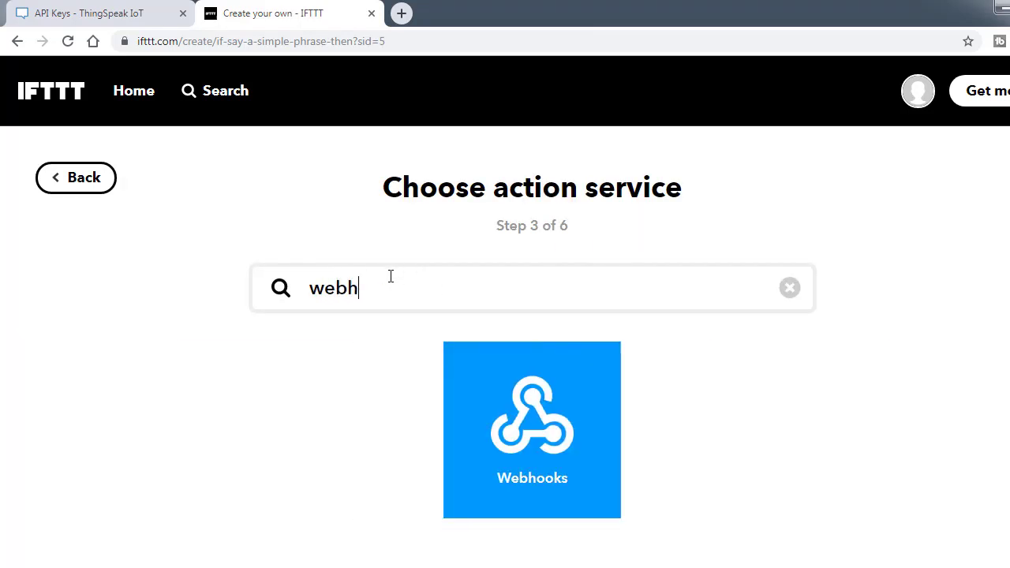
pyautogui.click(505, 423)
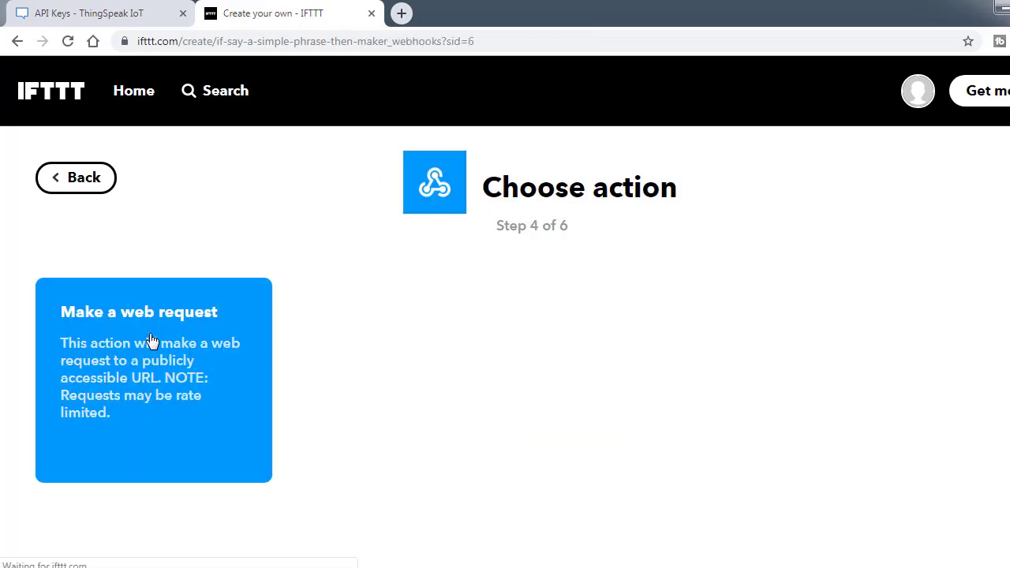
pyautogui.click(132, 360)
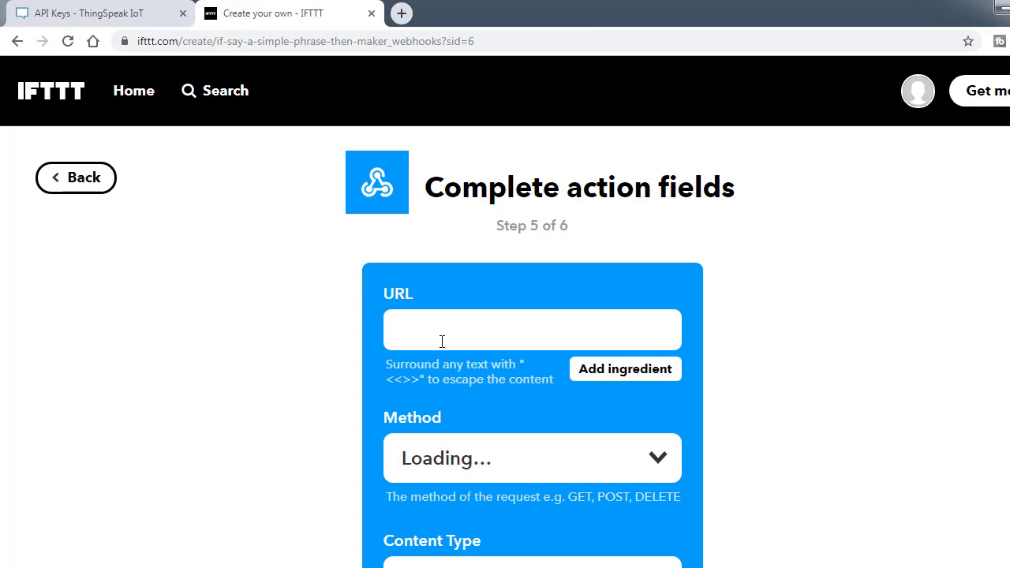
# - Paste ThingSpeak's write-feed URL as the request URL, changing field1=0 to field1=1
pyautogui.click(108, 14)
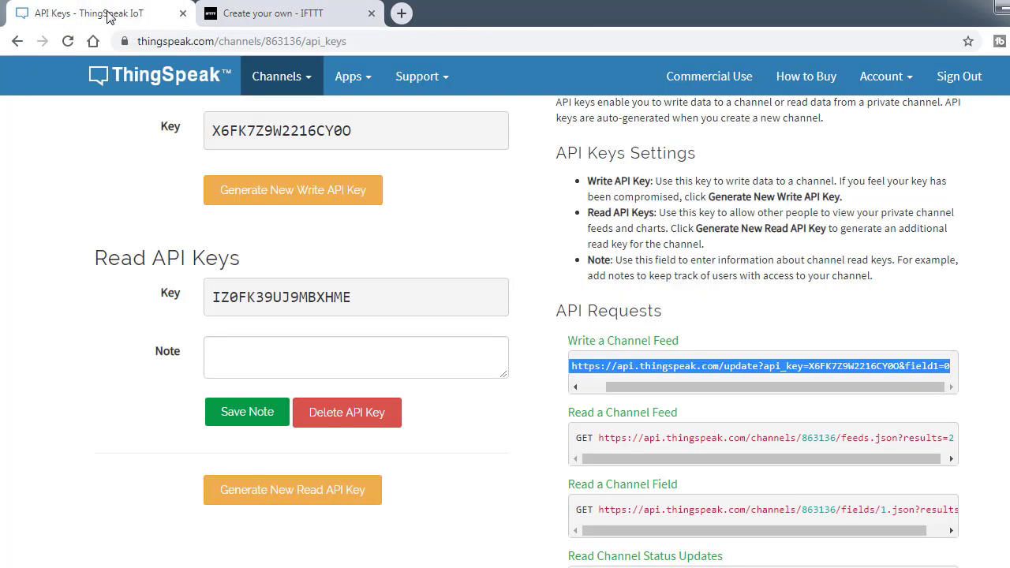
pyautogui.rightClick(672, 366)
pyautogui.click(716, 387)
pyautogui.click(272, 13)
pyautogui.rightClick(419, 329)
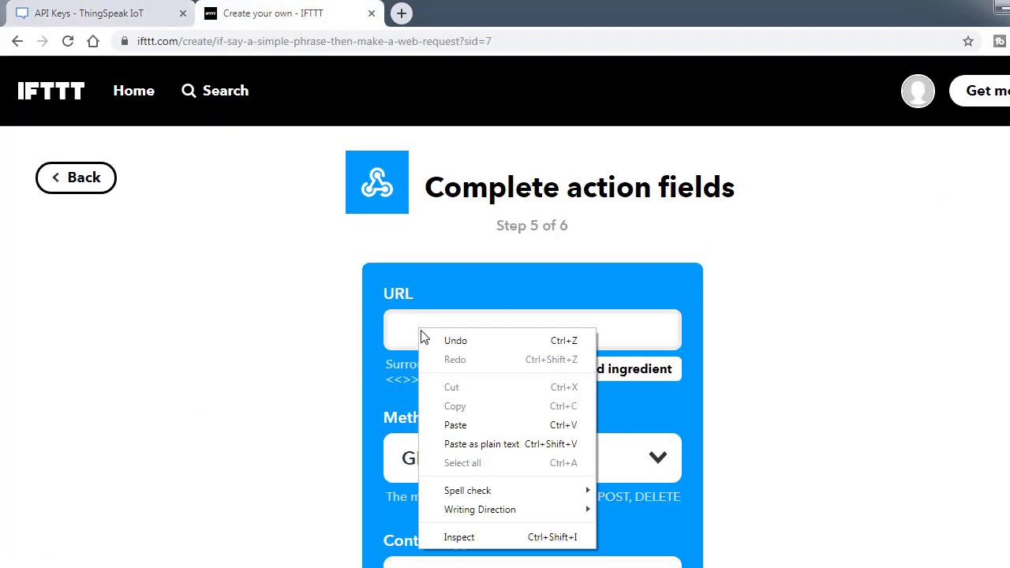
pyautogui.click(463, 421)
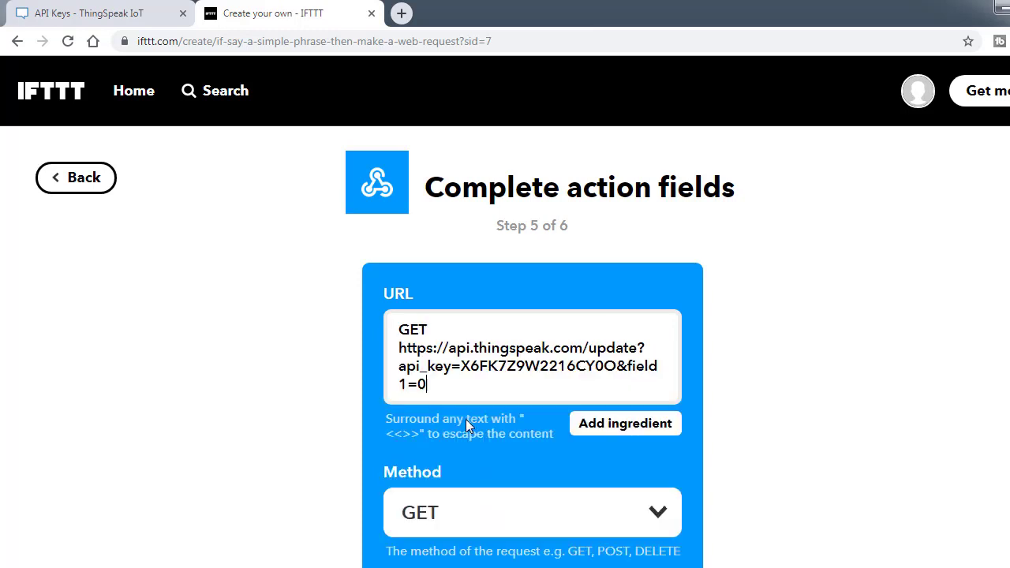
pyautogui.doubleClick(422, 385)
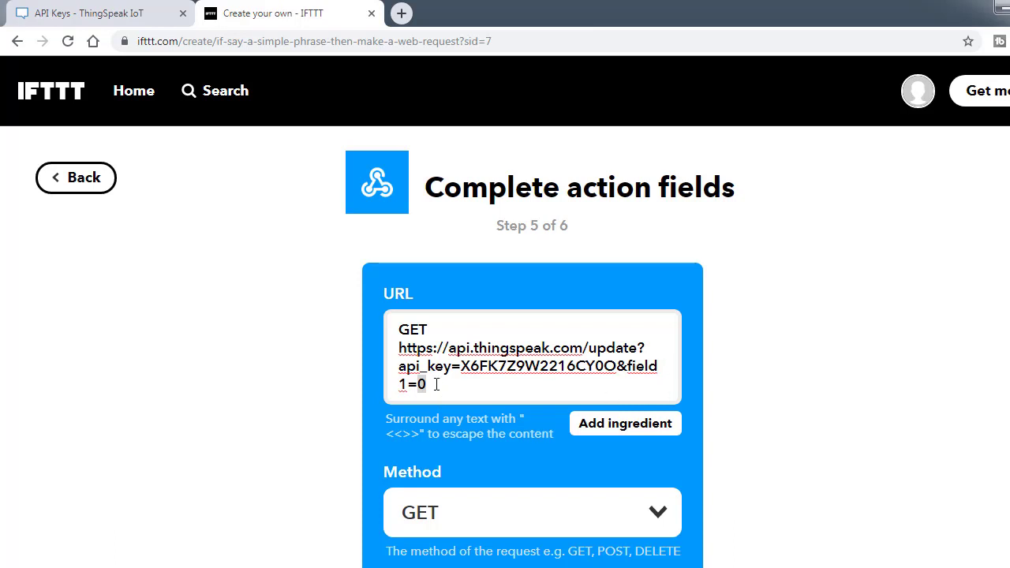
pyautogui.write('1')
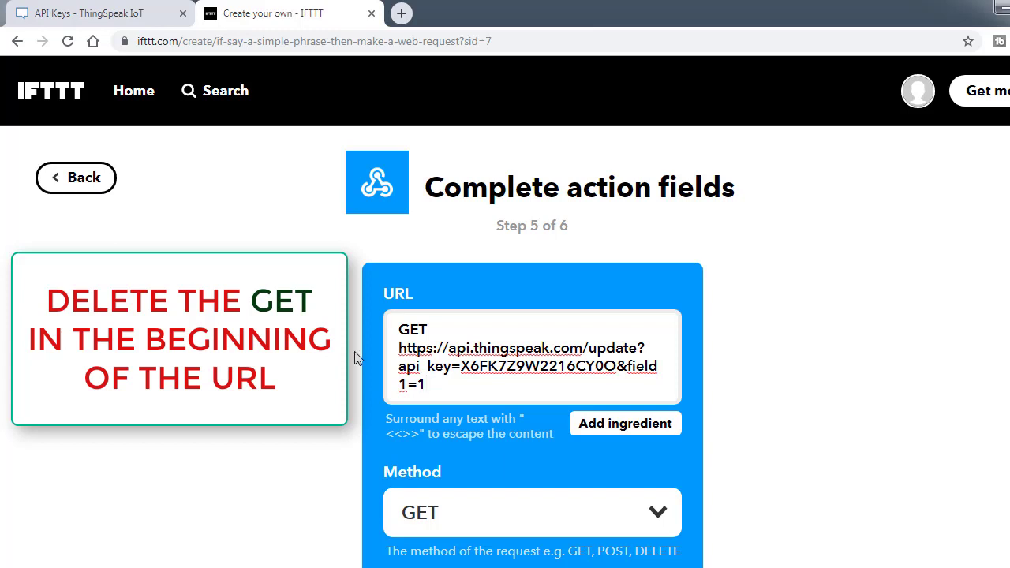
# - Set the web request's Content Type to application/json
pyautogui.scroll(-1, 375, 349)
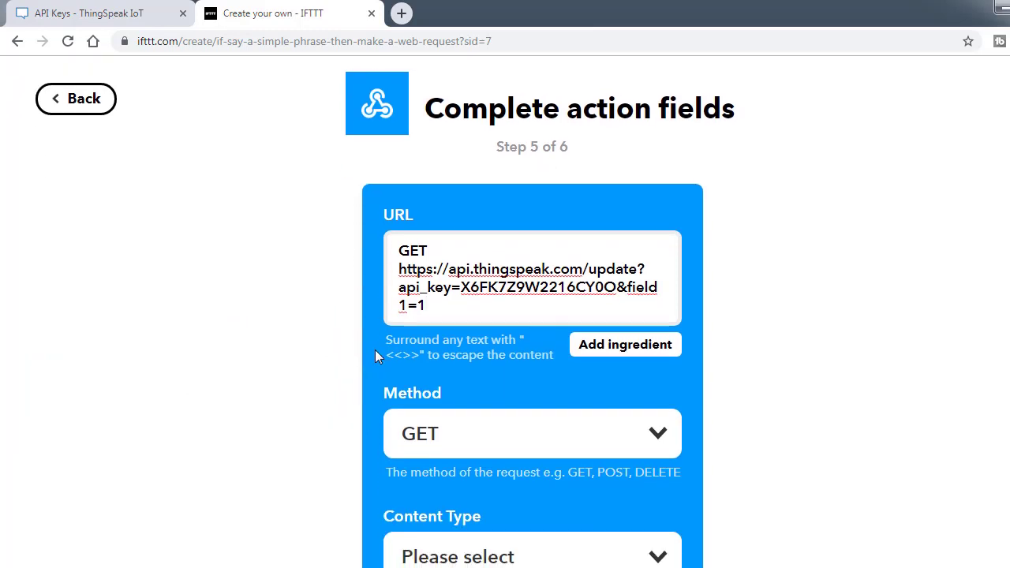
pyautogui.scroll(-3, 378, 351)
pyautogui.click(475, 321)
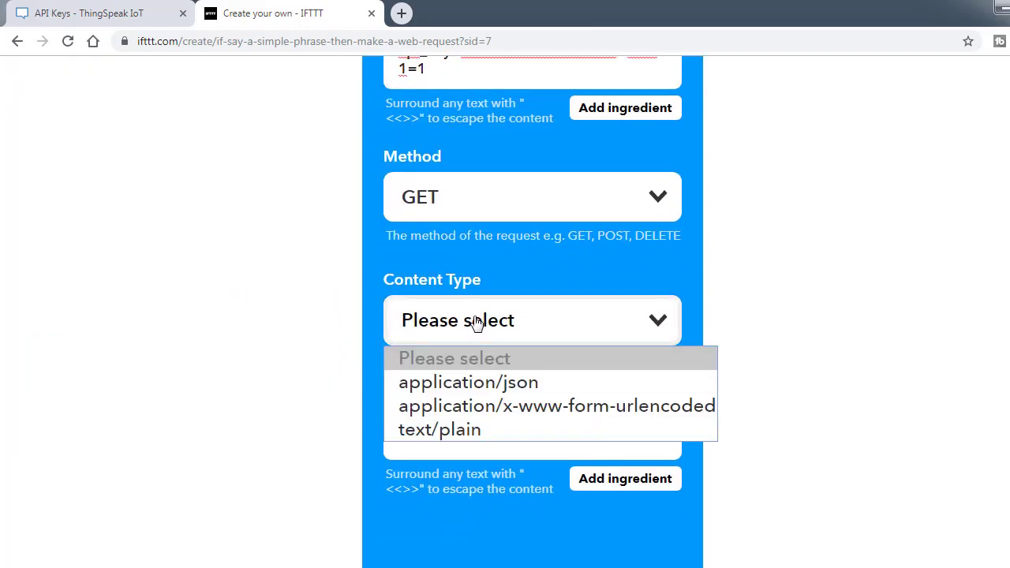
pyautogui.click(513, 391)
# - Create the action and finish the 'Turn off the light' applet
pyautogui.scroll(2, 457, 442)
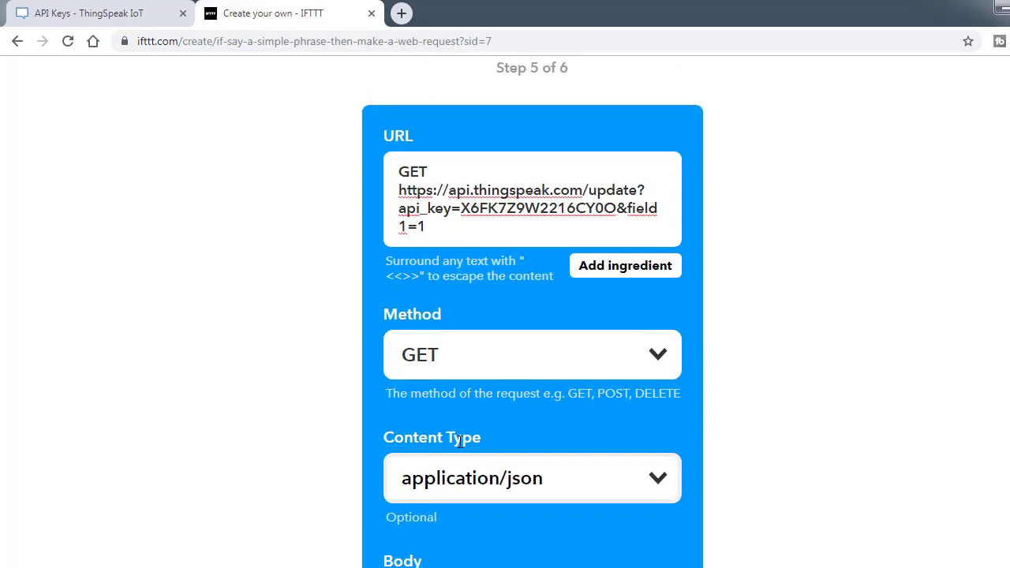
pyautogui.scroll(-4, 459, 441)
pyautogui.click(498, 458)
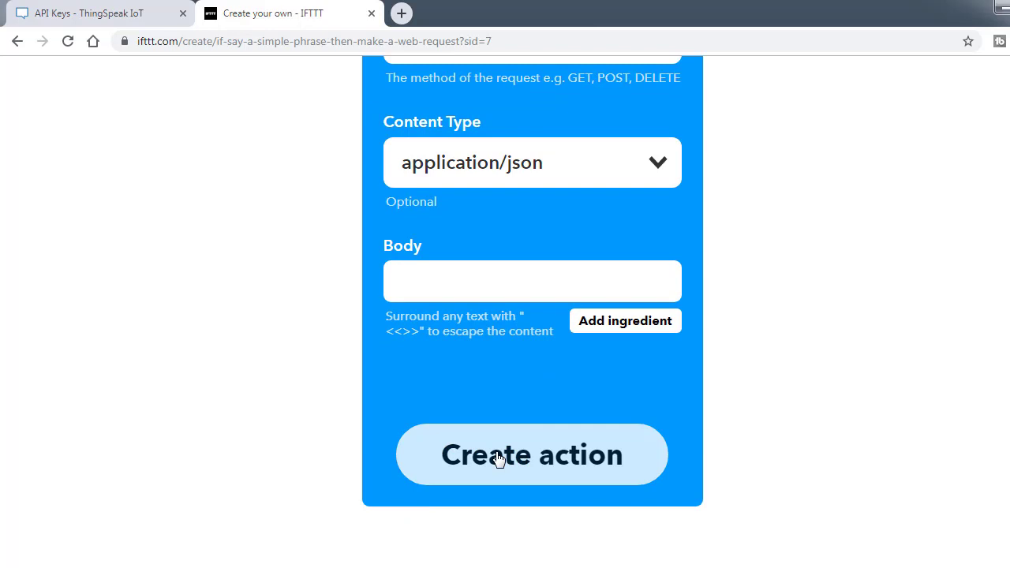
pyautogui.scroll(2, 485, 426)
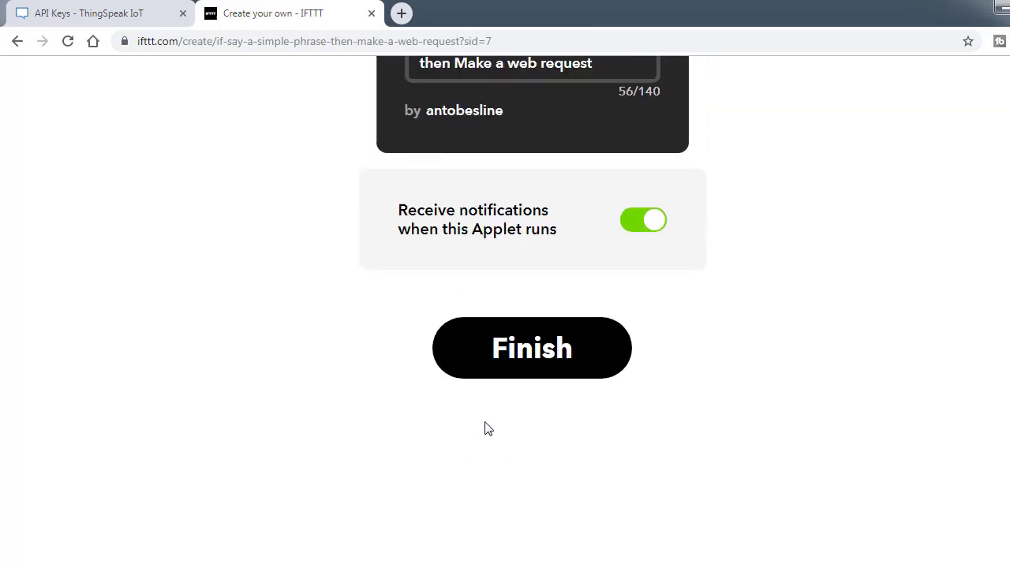
pyautogui.click(518, 372)
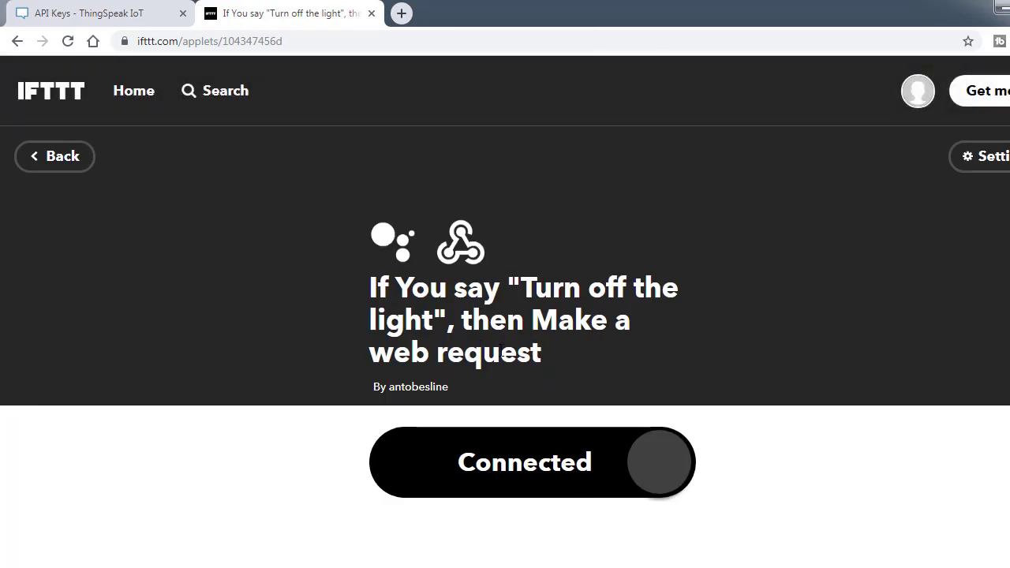
# - Open the 'Turn ON the light' applet from My Applets
pyautogui.click(983, 90)
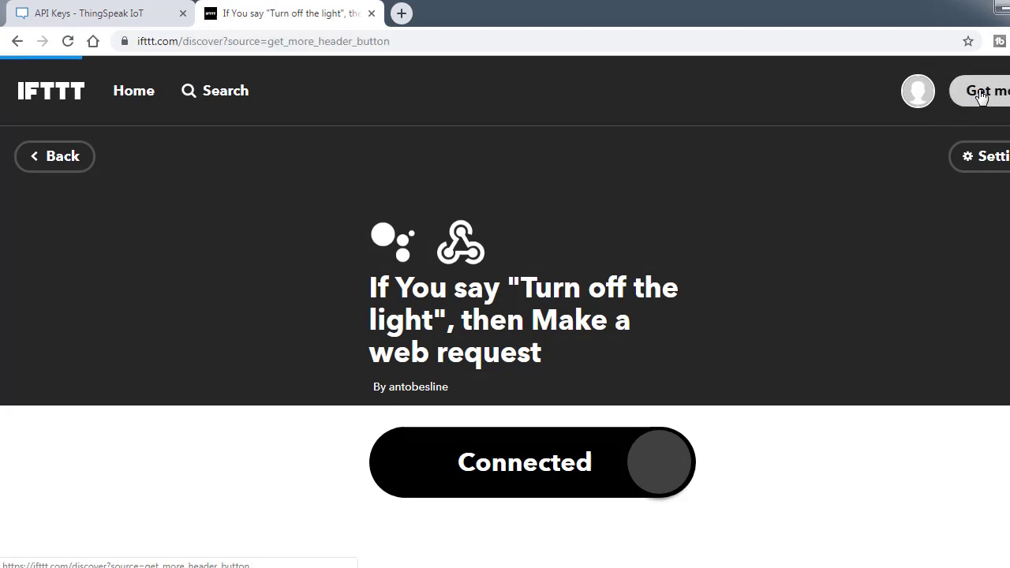
pyautogui.click(912, 101)
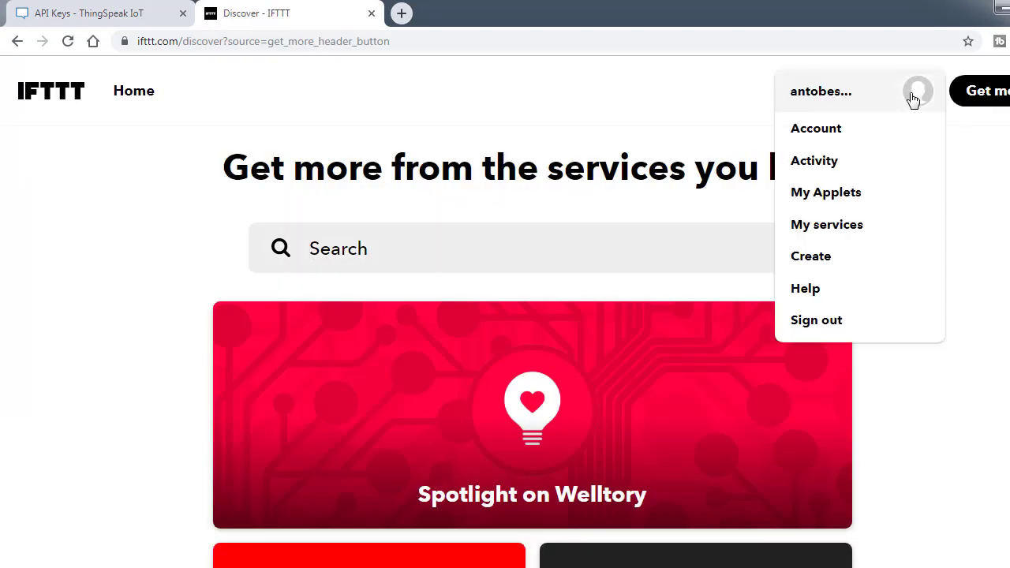
pyautogui.click(825, 200)
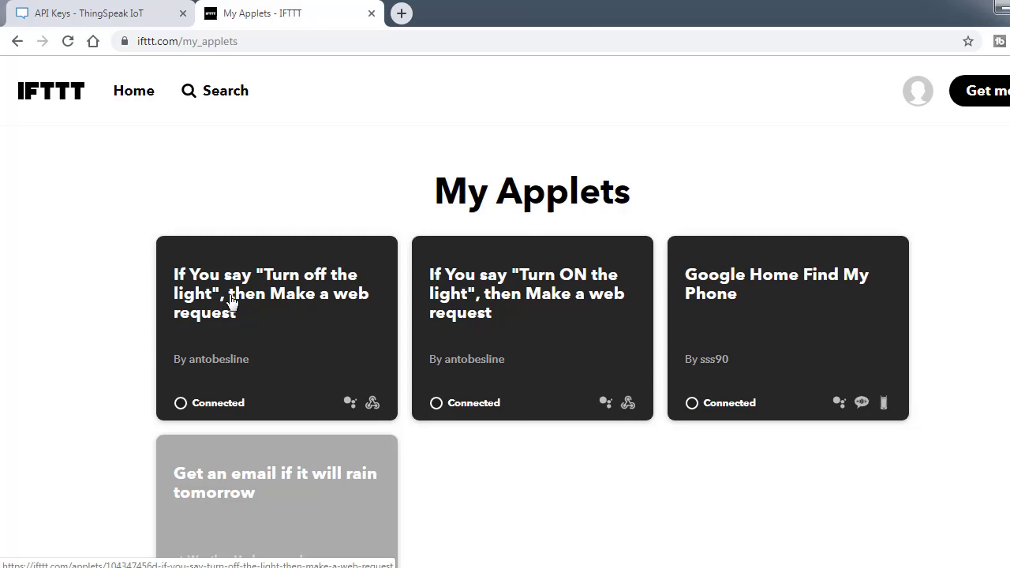
pyautogui.click(918, 96)
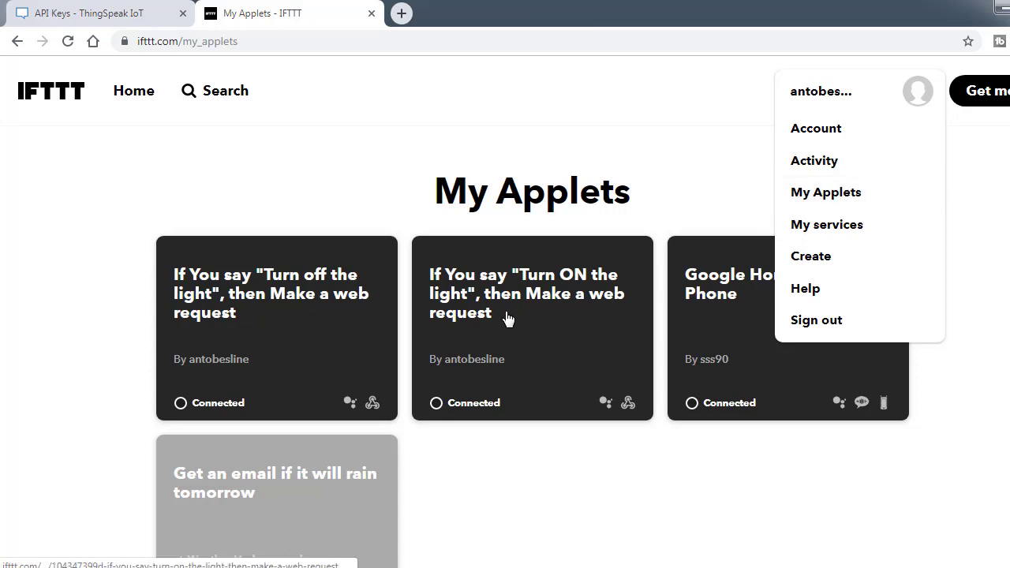
pyautogui.click(538, 312)
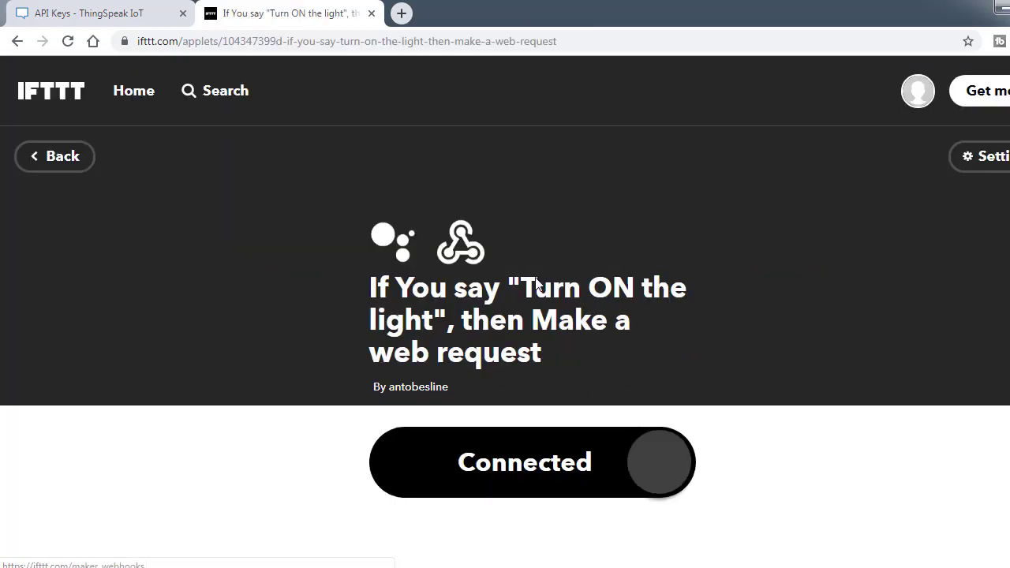
pyautogui.scroll(-6, 615, 308)
pyautogui.scroll(6, 615, 308)
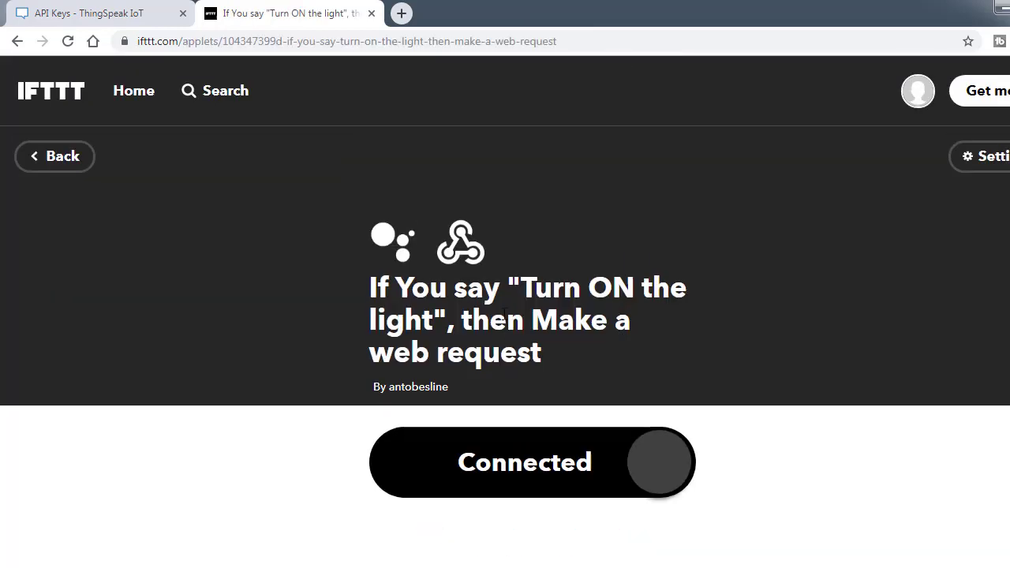
# - Review its web request URL ending field1=0 in Settings and save it
pyautogui.click(997, 157)
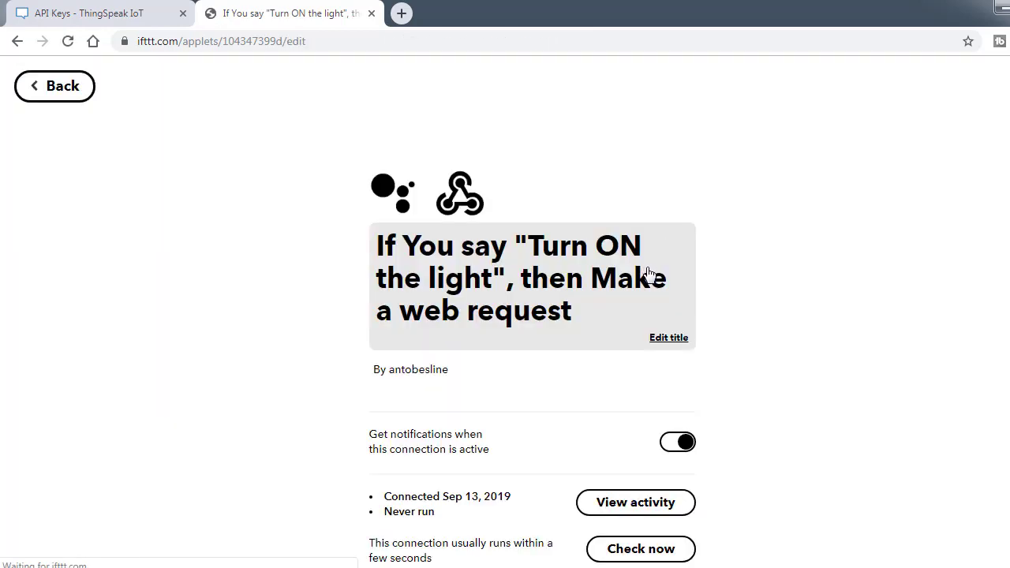
pyautogui.scroll(-7, 651, 273)
pyautogui.scroll(-5, 655, 269)
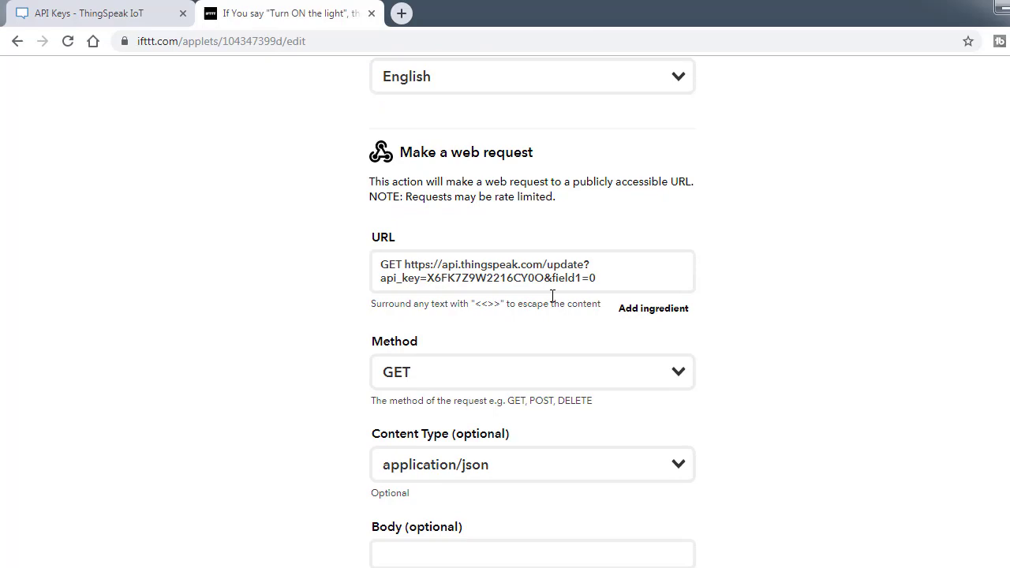
pyautogui.click(594, 276)
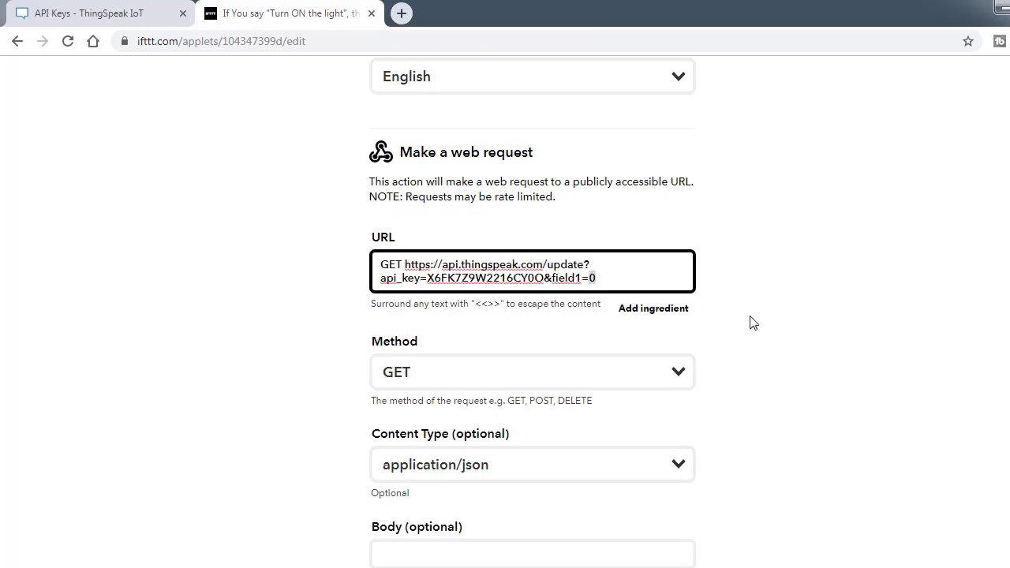
pyautogui.scroll(-2, 750, 323)
pyautogui.scroll(4, 750, 323)
pyautogui.scroll(-5, 561, 478)
pyautogui.click(566, 446)
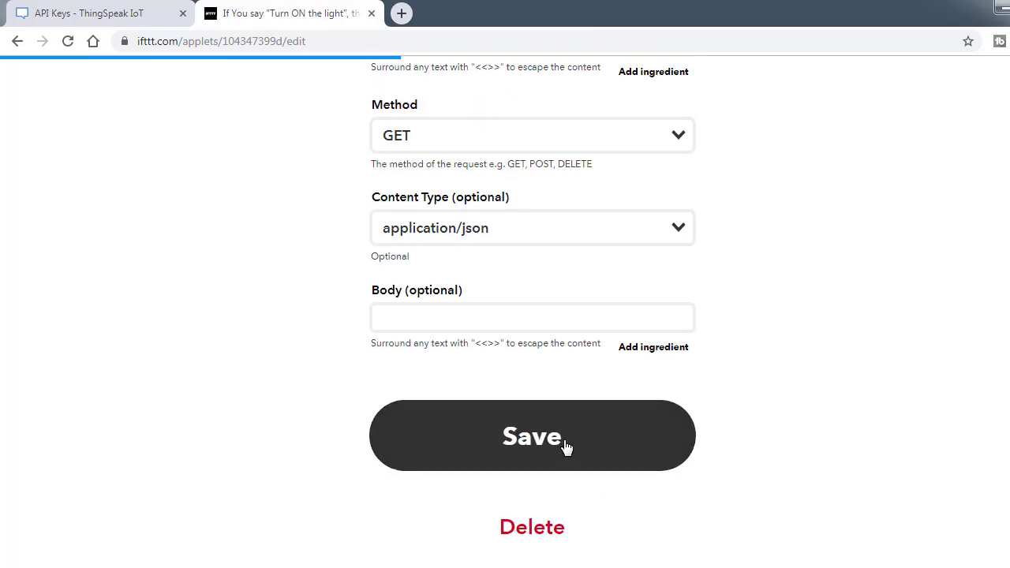
pyautogui.scroll(3, 747, 410)
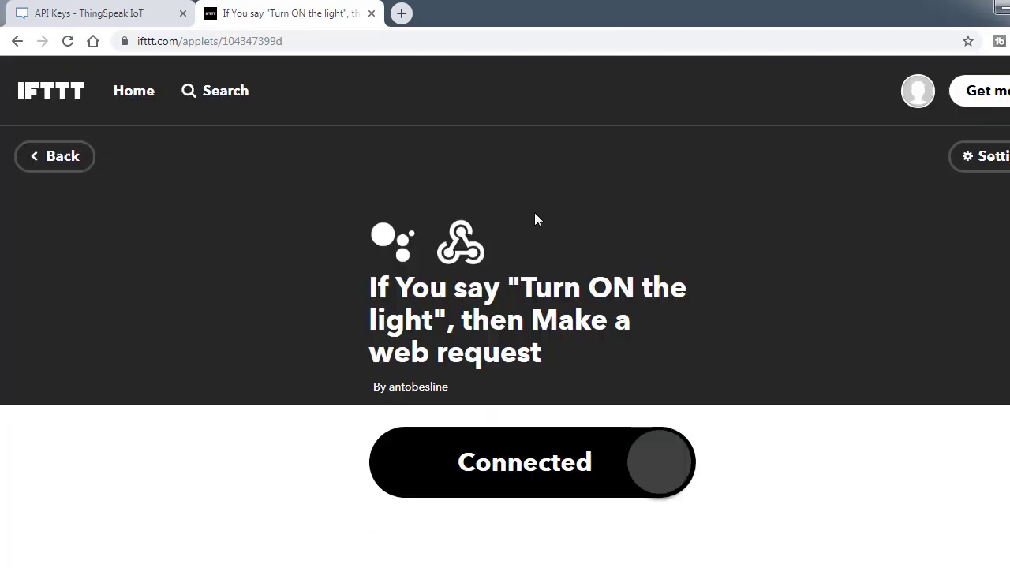
pyautogui.click(923, 97)
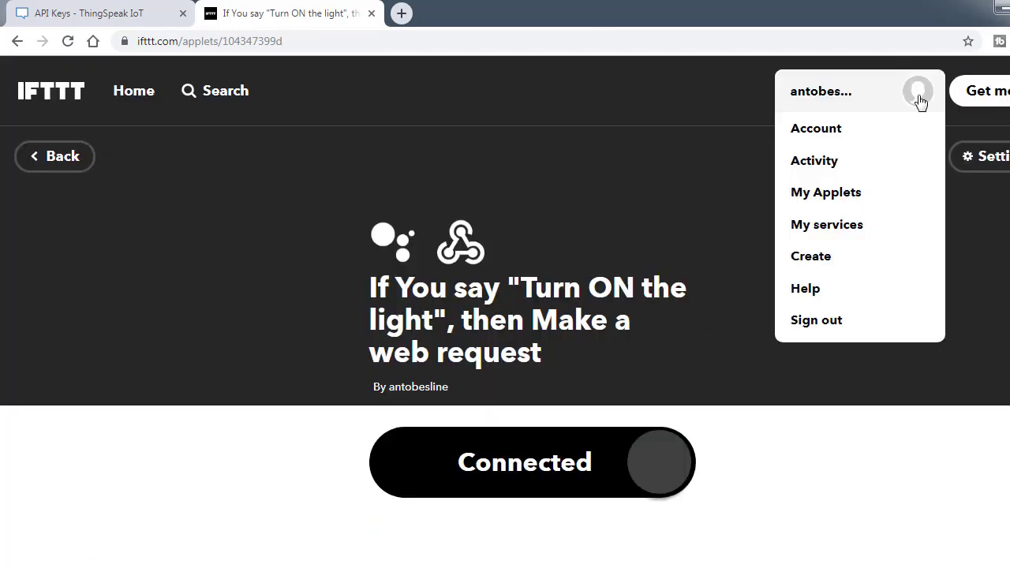
# - Start a new applet with a Google Assistant 'Say a simple phrase' trigger, phrase 'Turn on the fan'
pyautogui.click(837, 256)
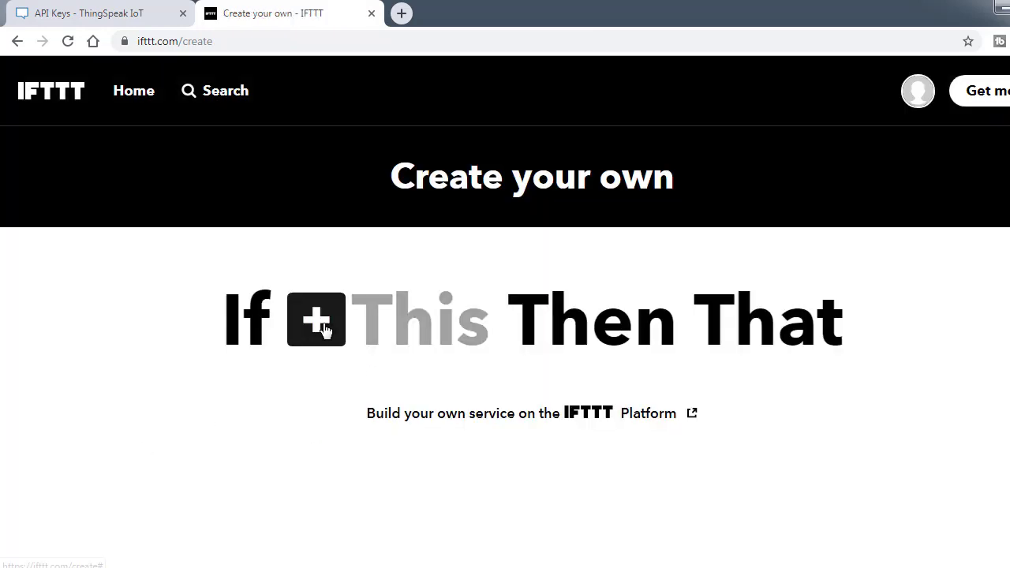
pyautogui.click(324, 327)
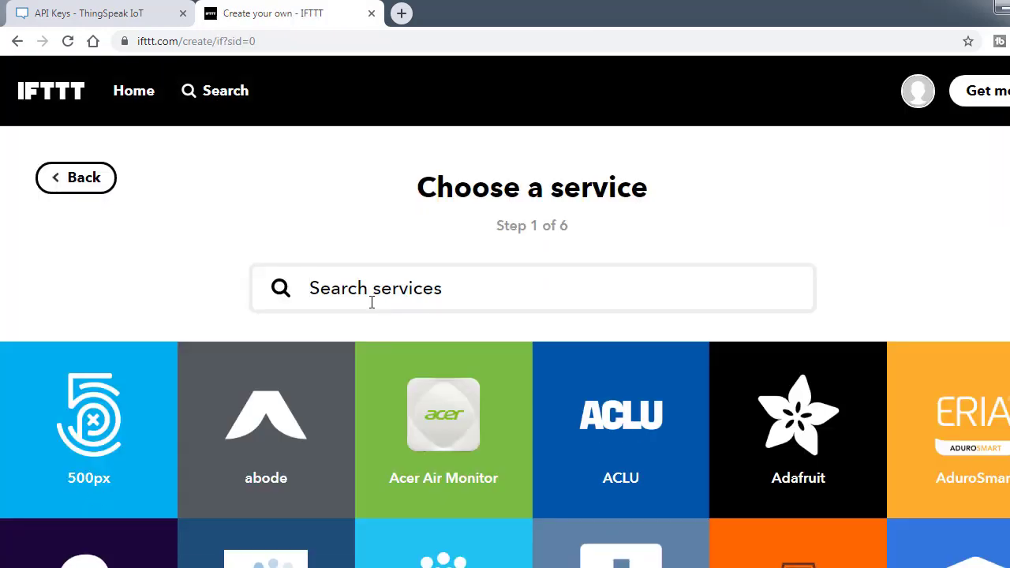
pyautogui.write('gooog')
pyautogui.press('BackSpace')
pyautogui.press('BackSpace')
pyautogui.click(151, 406)
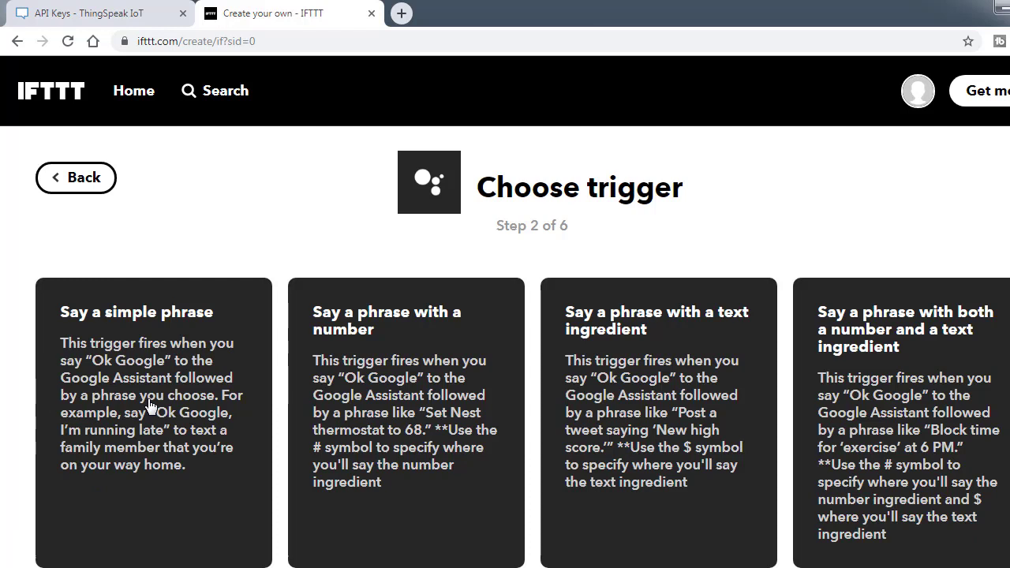
pyautogui.click(147, 413)
pyautogui.click(439, 327)
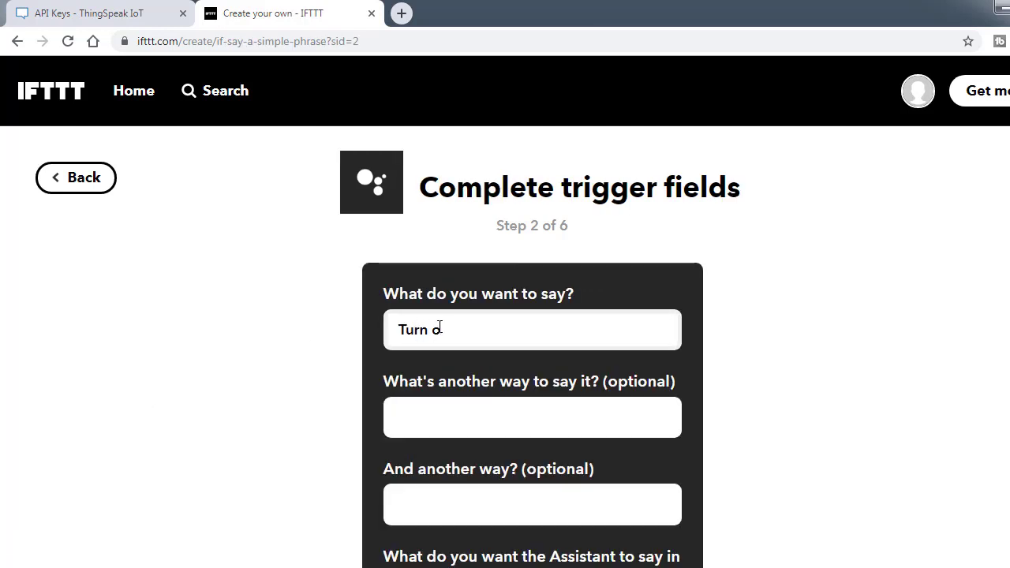
pyautogui.write('Turn on the fan')
# - Capitalise 'ON', add alternative phrase 'turn the fan ON', response 'Ok sir turning ON the', and create the trigger
pyautogui.doubleClick(447, 331)
pyautogui.write('ON')
pyautogui.click(425, 430)
pyautogui.write('turn th')
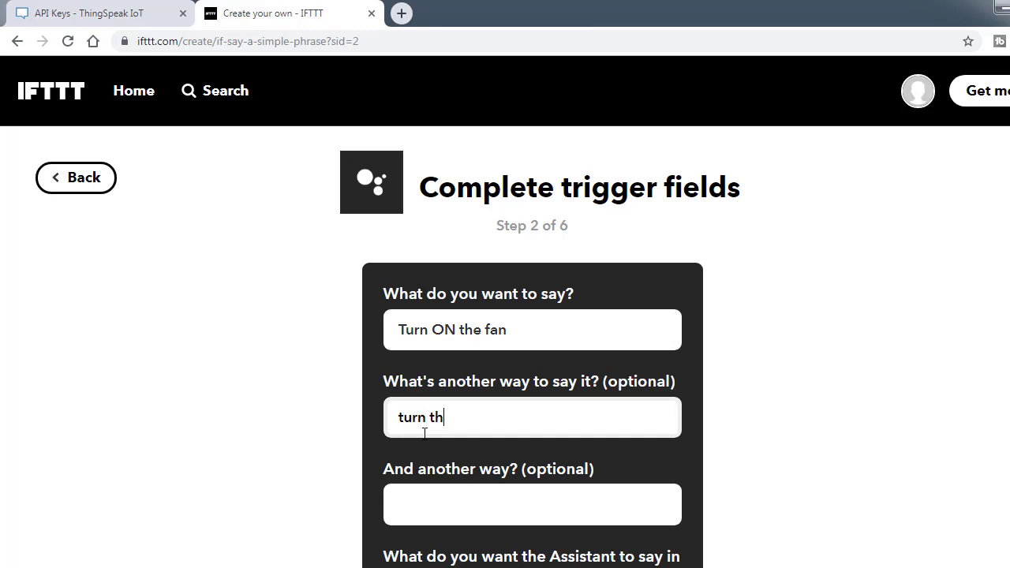
pyautogui.write('e fan ON')
pyautogui.scroll(-3, 440, 375)
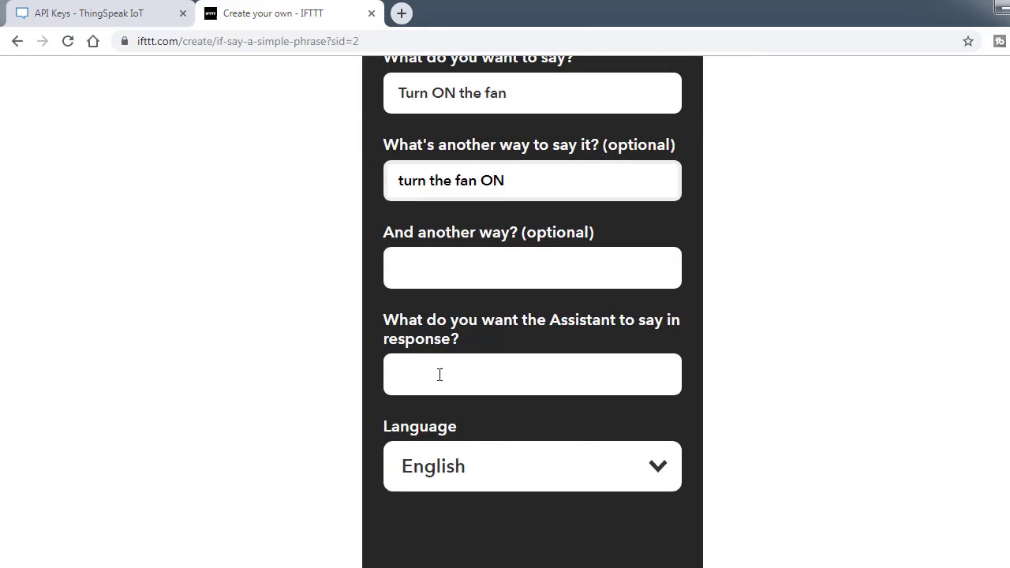
pyautogui.click(440, 375)
pyautogui.write('Ok sir turning ')
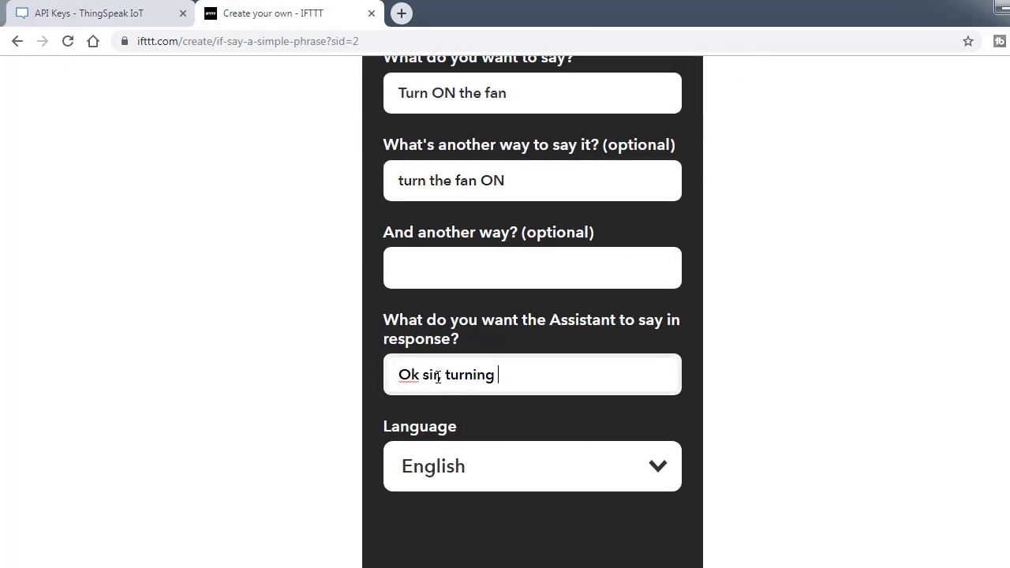
pyautogui.write('ON the fan')
pyautogui.scroll(-3, 426, 379)
pyautogui.click(494, 387)
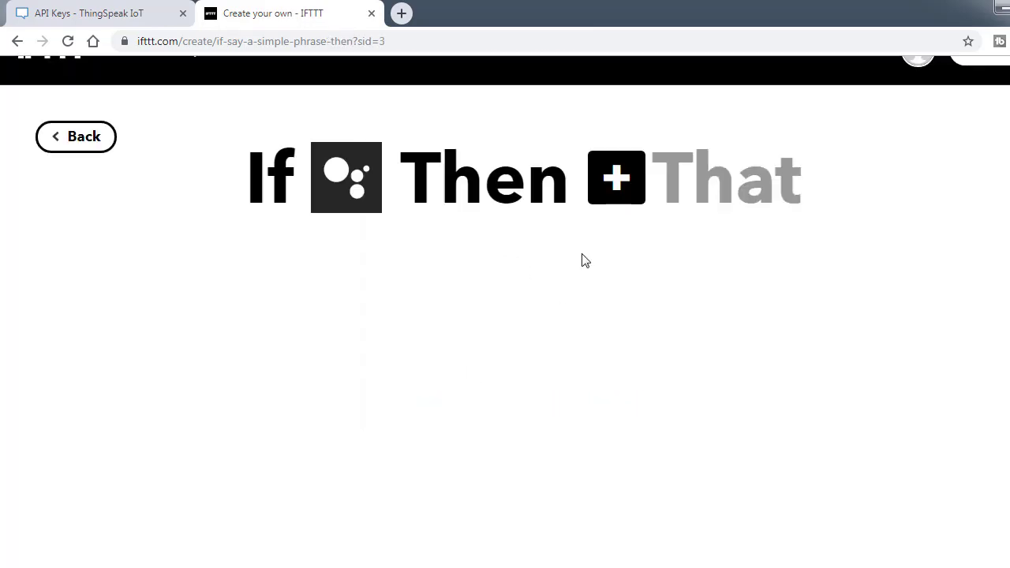
# - Make Webhooks 'Make a web request' the action and paste the ThingSpeak write-feed URL
pyautogui.click(620, 186)
pyautogui.click(366, 255)
pyautogui.write('web')
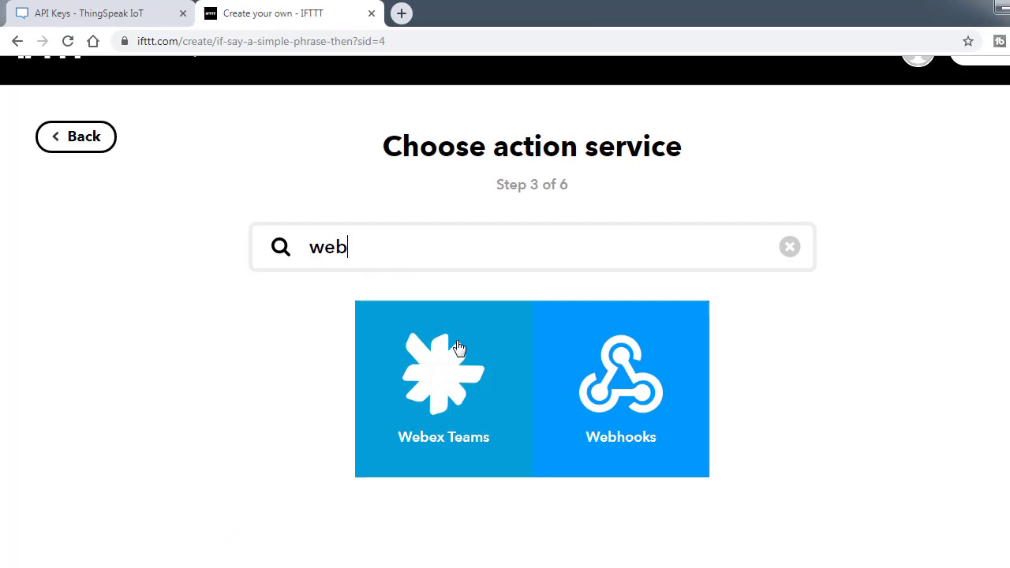
pyautogui.click(635, 379)
pyautogui.click(142, 323)
pyautogui.click(109, 16)
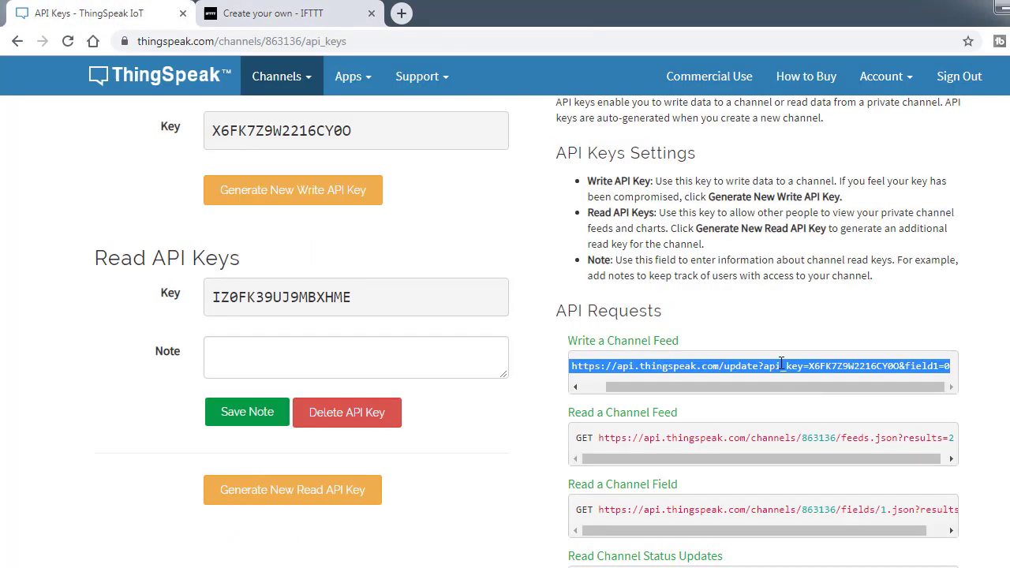
pyautogui.hotkey('ctrl', 'Tab')
pyautogui.click(473, 286)
pyautogui.hotkey('ctrl', 'v')
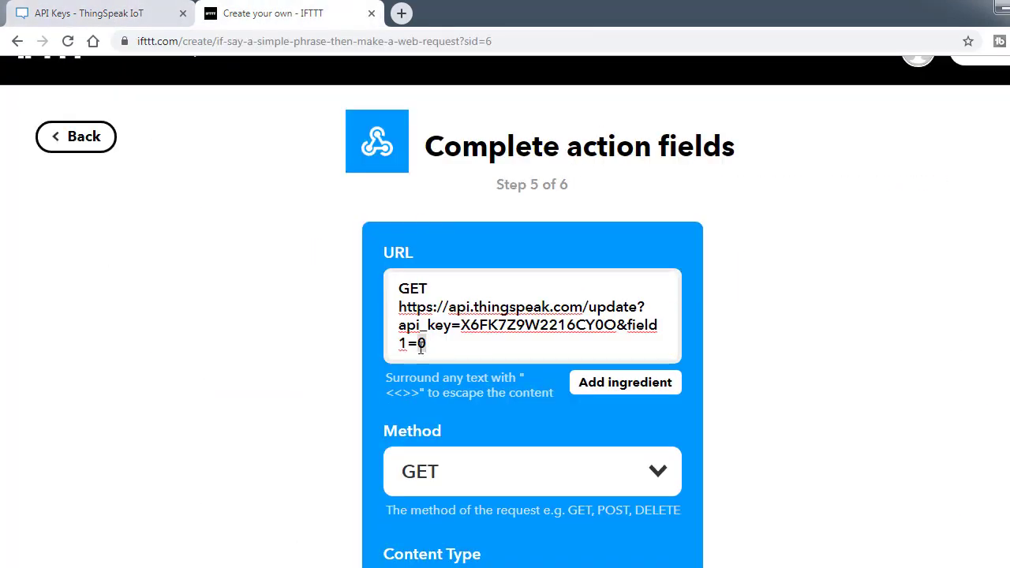
# - Set the web request content type to application/json and create the action
pyautogui.scroll(-5, 597, 417)
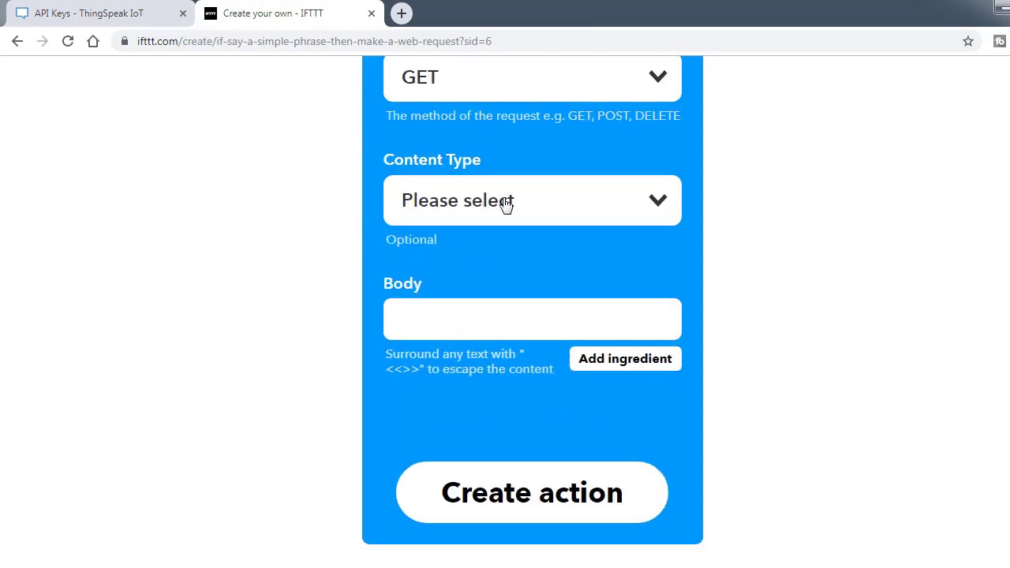
pyautogui.click(505, 203)
pyautogui.click(489, 269)
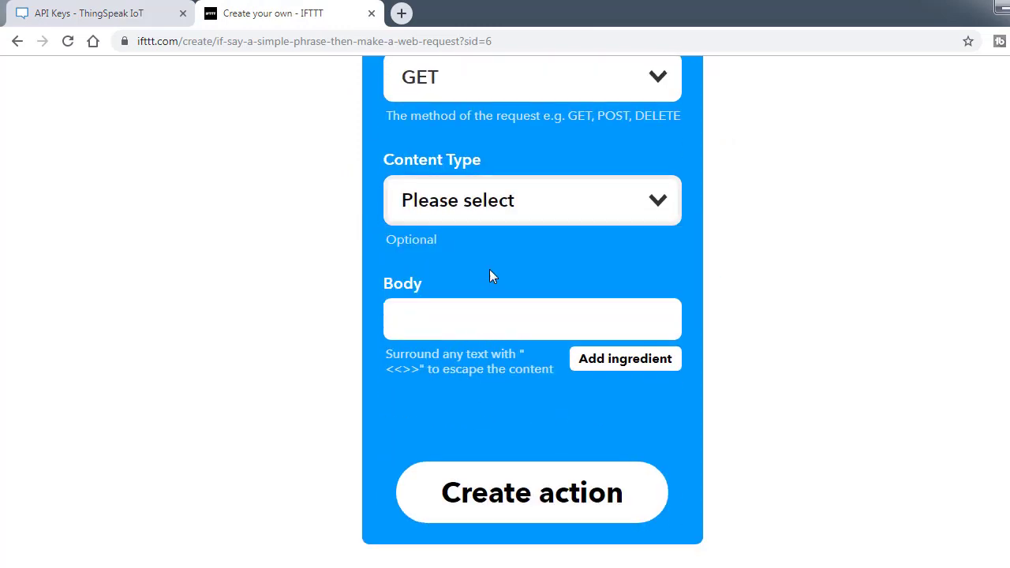
pyautogui.click(497, 506)
# - Finish the 'Turn ON the fan' applet and review its settings
pyautogui.click(531, 478)
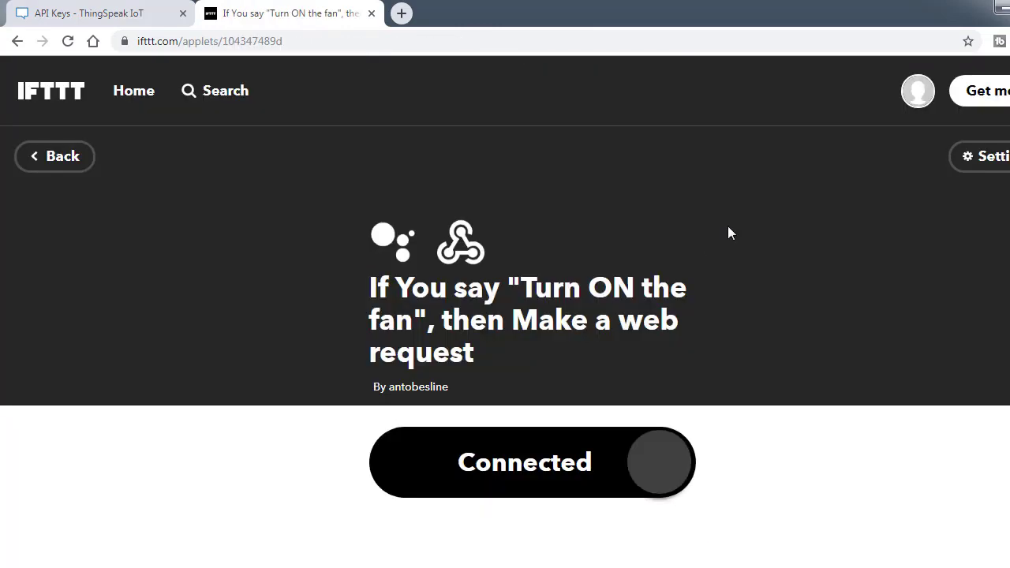
pyautogui.click(993, 167)
pyautogui.scroll(-5, 894, 271)
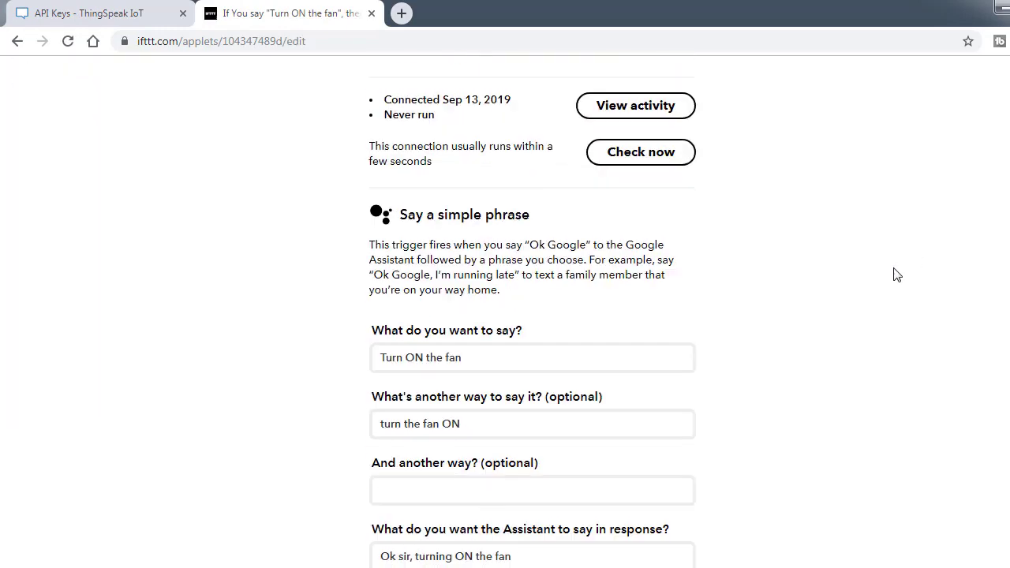
pyautogui.click(17, 42)
# - Start another applet with a Google Assistant 'Say a simple phrase' trigger
pyautogui.click(917, 90)
pyautogui.click(816, 255)
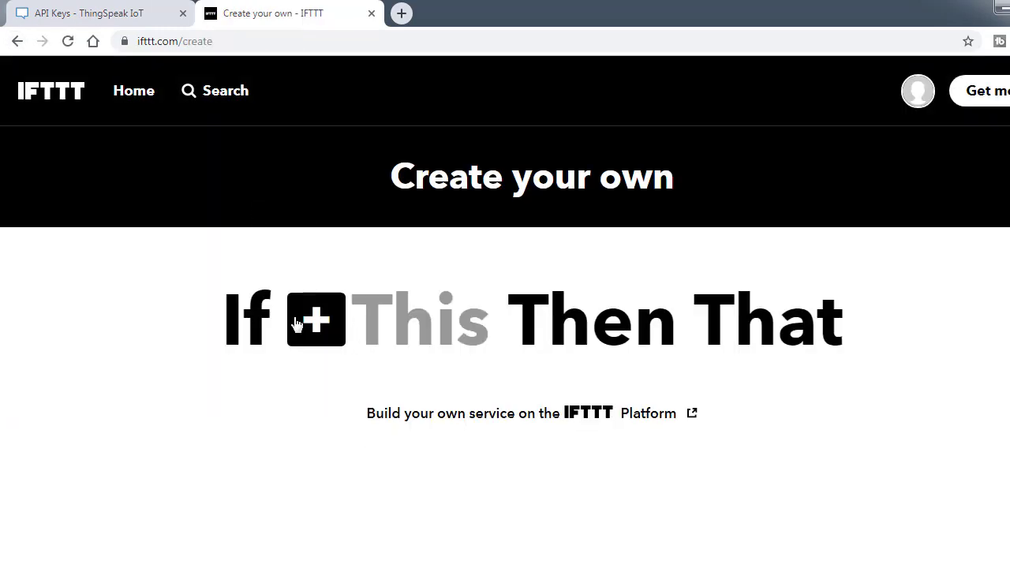
pyautogui.click(300, 327)
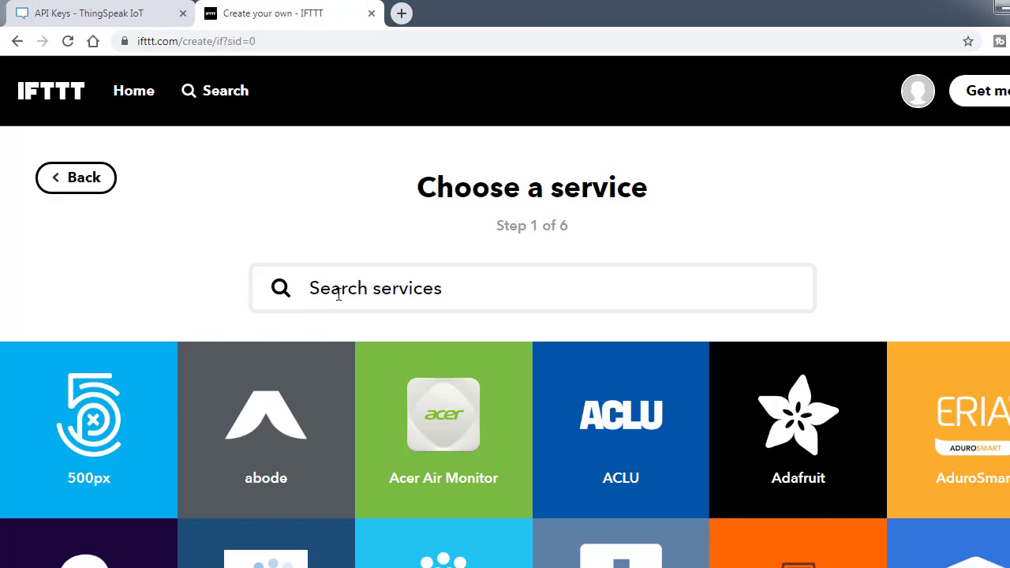
pyautogui.write('goo')
pyautogui.click(70, 438)
pyautogui.click(99, 444)
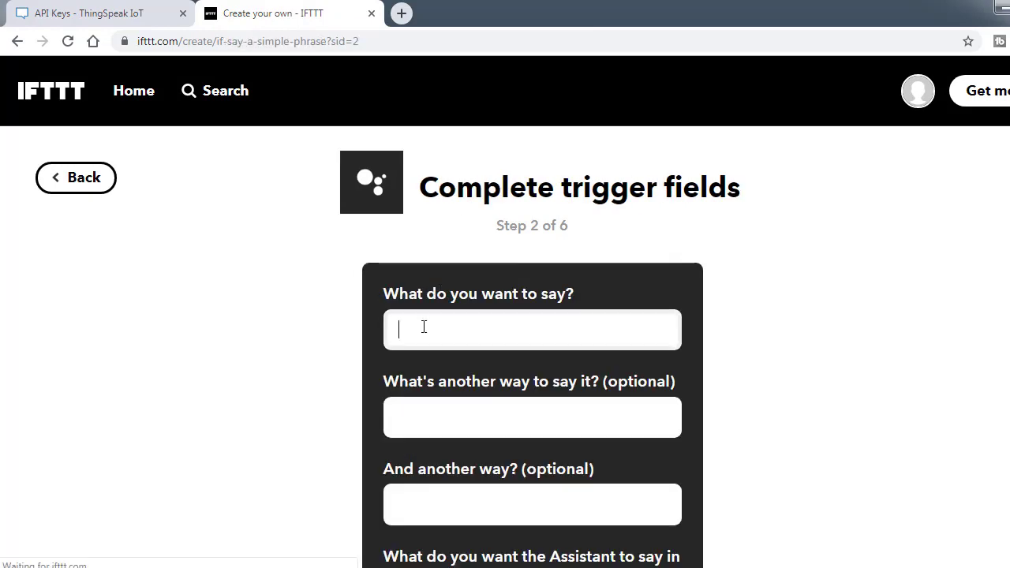
# - Enter phrases 'Turn OFF the fan' and 'Turn the fan', reply 'OK sir, Turning OFF the fan', and create the trigger
pyautogui.write('Turn OFF the fan')
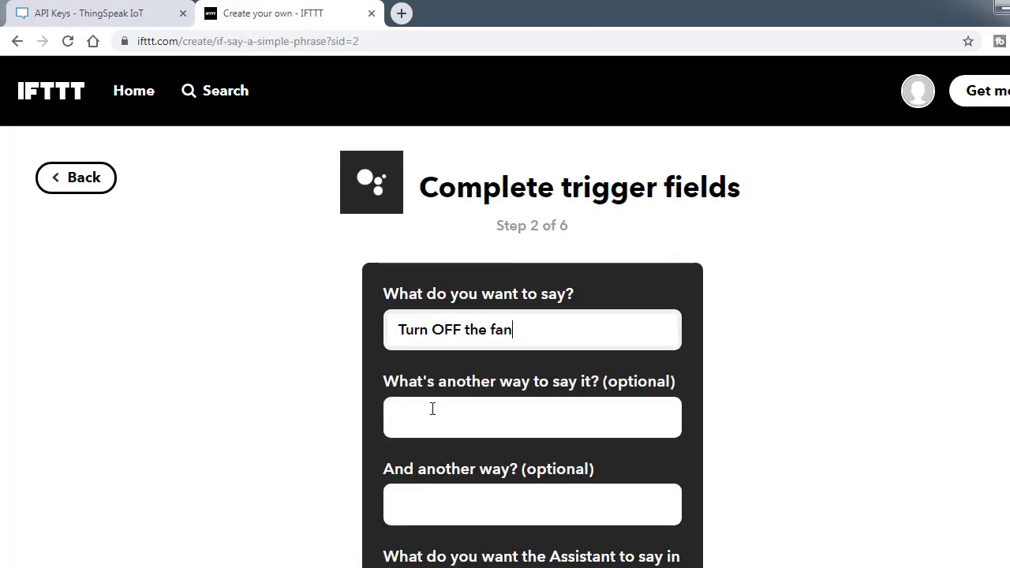
pyautogui.click(432, 409)
pyautogui.write('Tu')
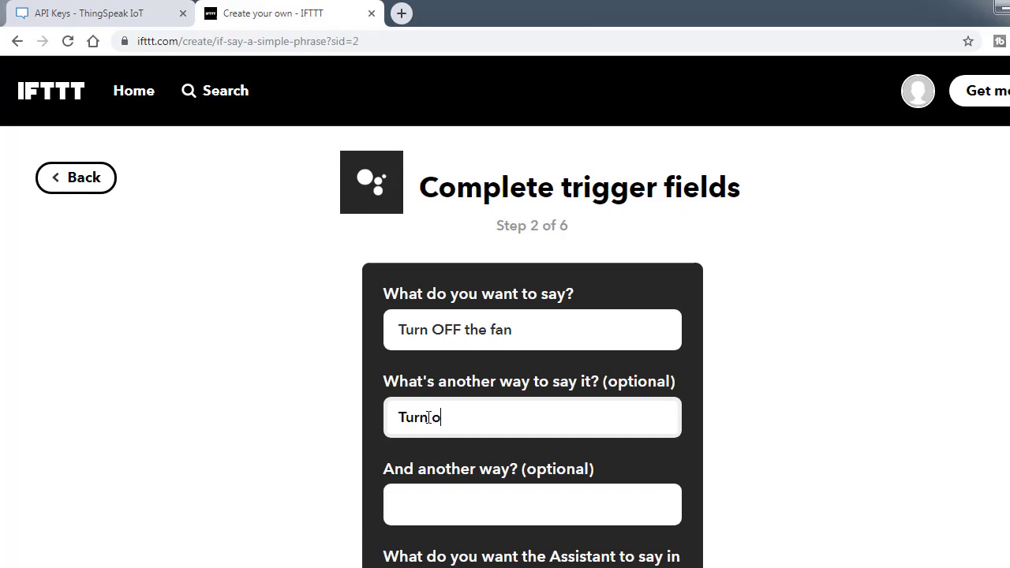
pyautogui.write('rn the fan OFF')
pyautogui.scroll(-3, 428, 417)
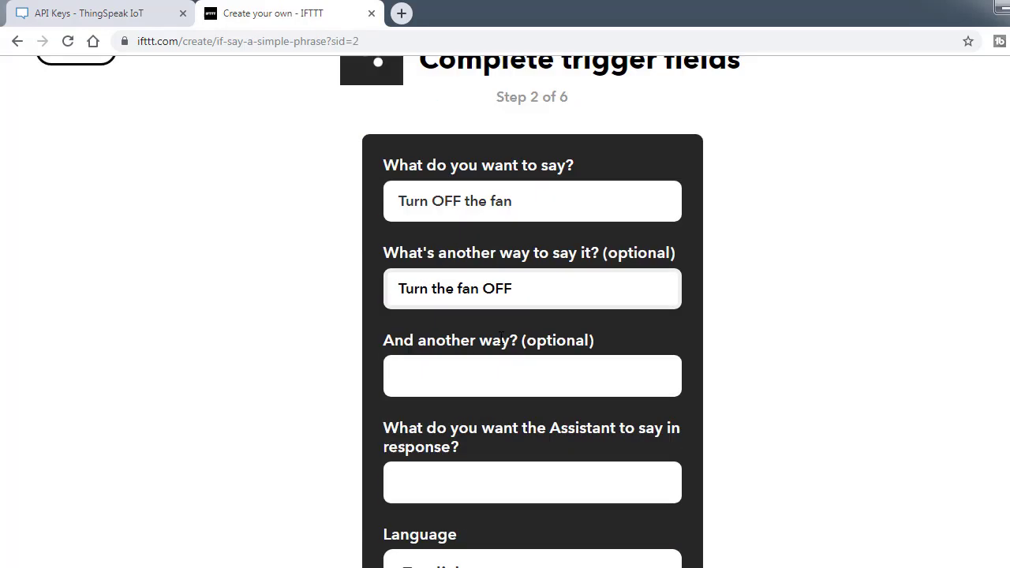
pyautogui.click(457, 377)
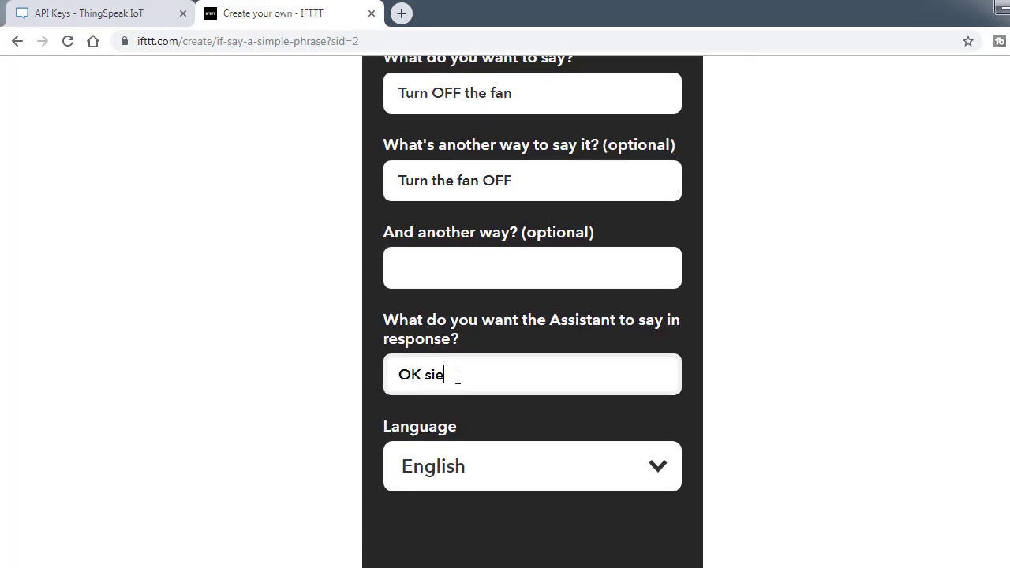
pyautogui.write('OK sir, Turning OFF the fan')
pyautogui.scroll(-4, 489, 362)
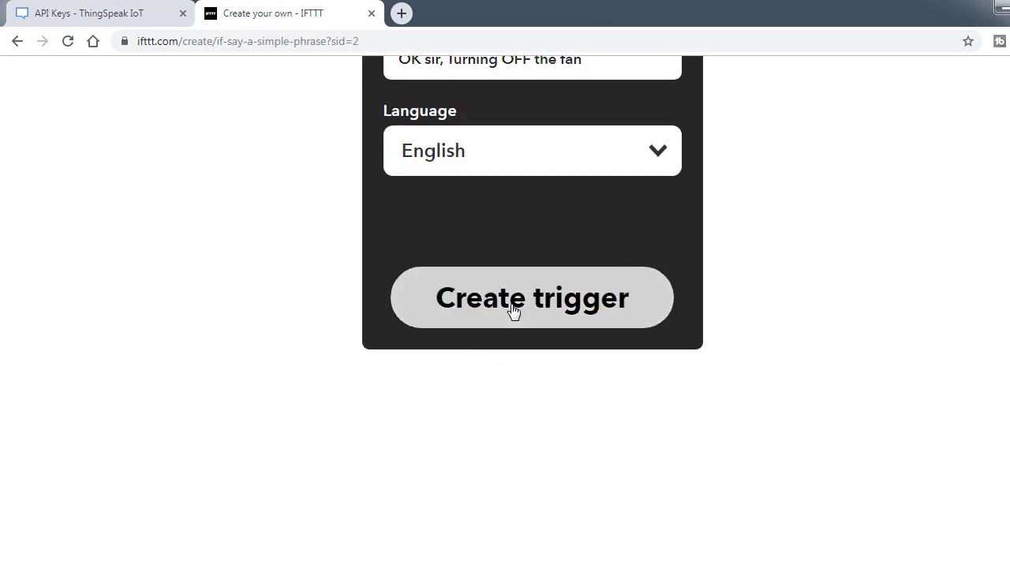
pyautogui.click(514, 310)
# - Choose Webhooks 'Make a web request' as the action and paste the ThingSpeak update URL for field1=3
pyautogui.click(619, 218)
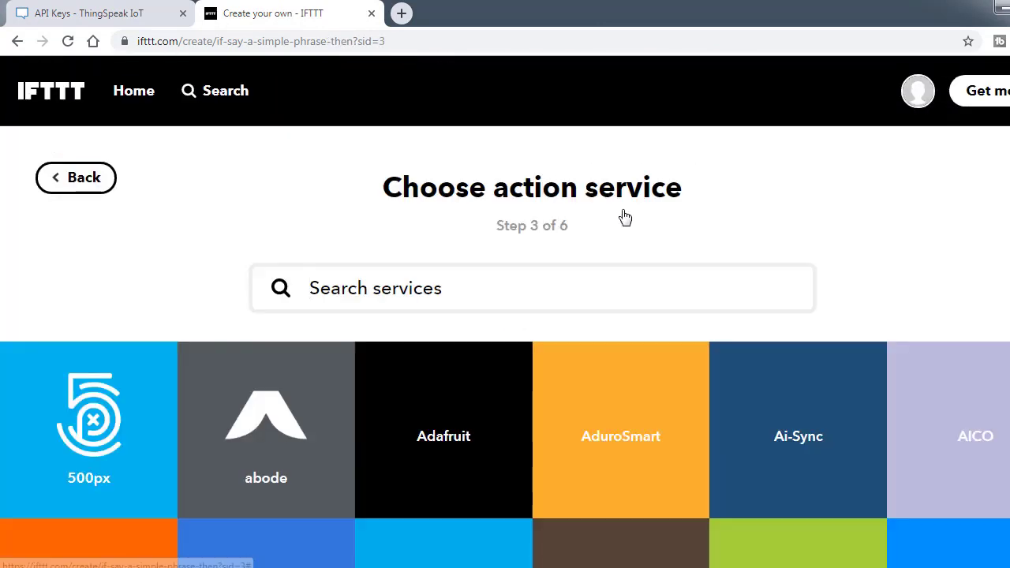
pyautogui.click(449, 282)
pyautogui.write('web')
pyautogui.click(600, 435)
pyautogui.click(197, 379)
pyautogui.click(440, 336)
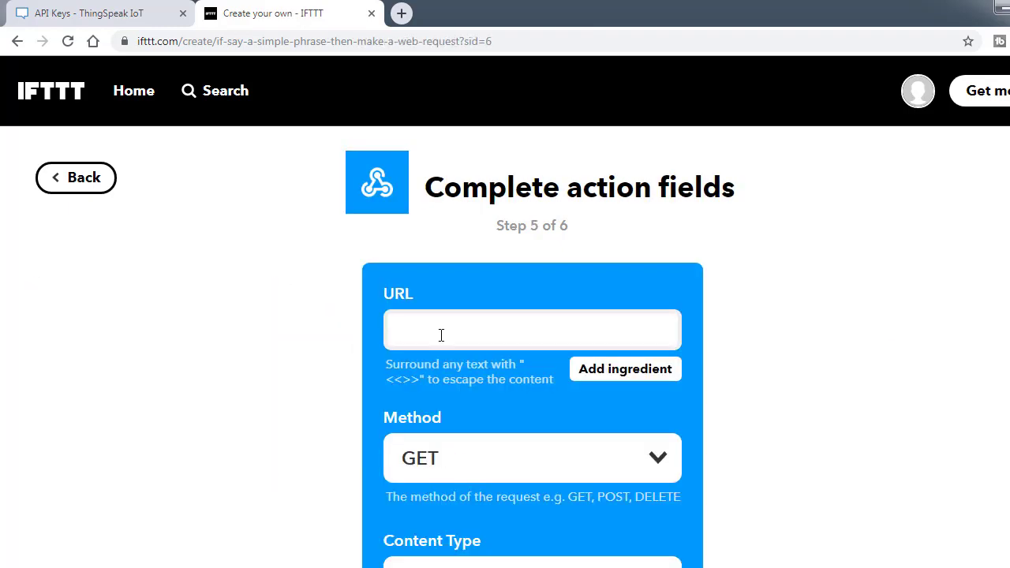
pyautogui.hotkey('ctrl', 'v')
# - Set content type application/json, create the action, and finish the fan-off applet
pyautogui.scroll(-3, 467, 436)
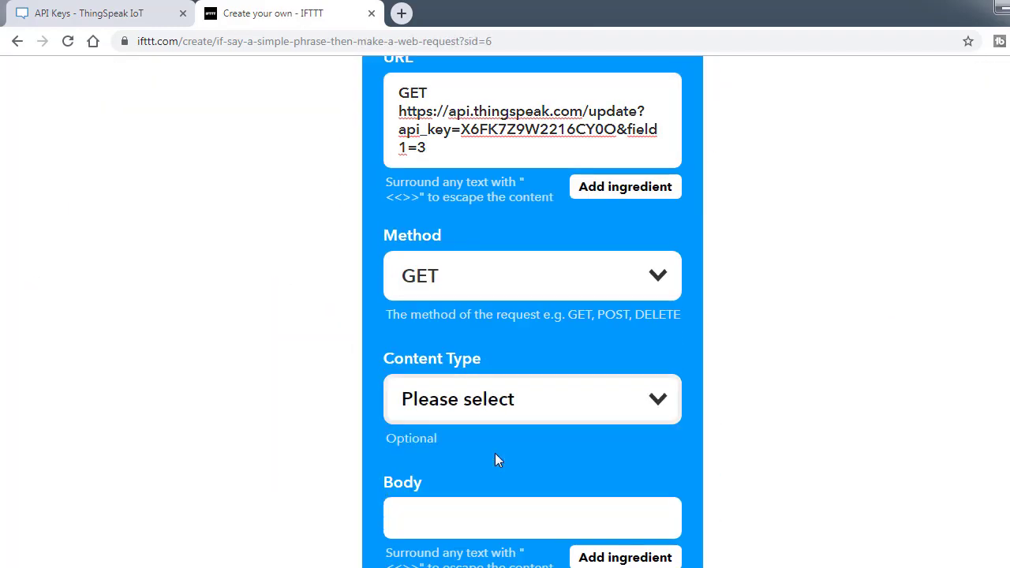
pyautogui.click(532, 399)
pyautogui.scroll(-2, 514, 524)
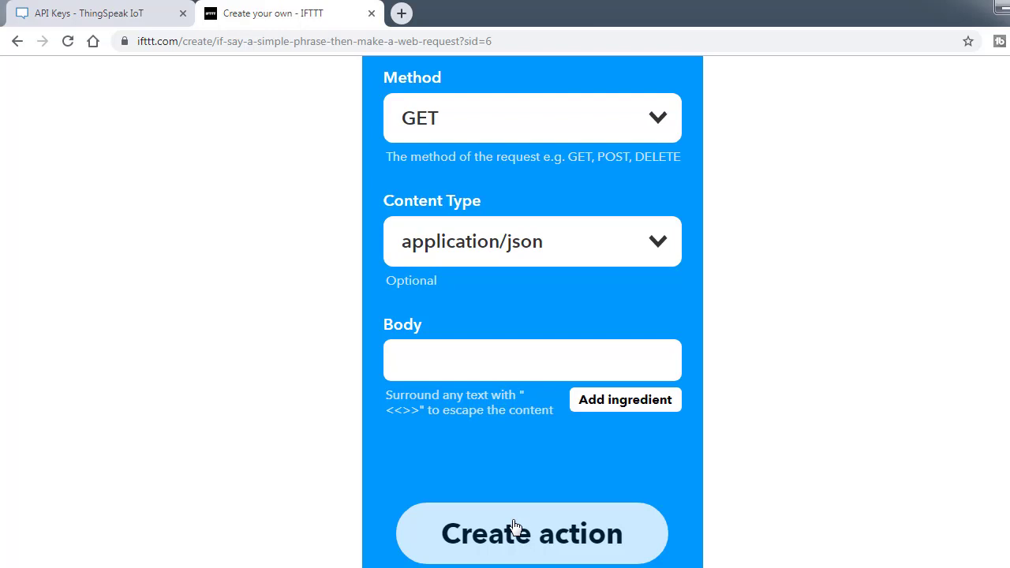
pyautogui.click(514, 524)
pyautogui.click(525, 287)
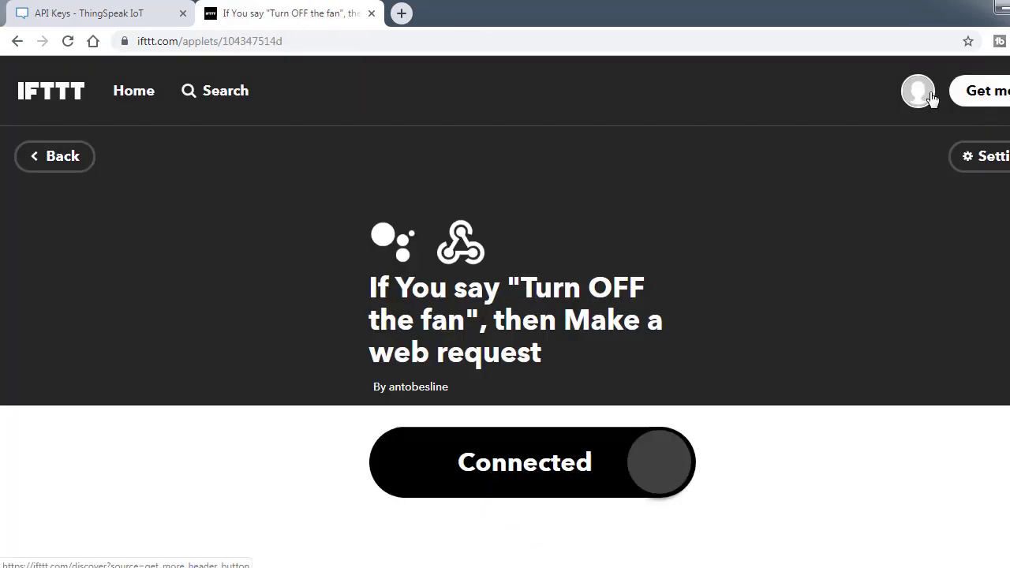
# - Open My Applets from the account menu and scroll through the four light and fan applets
pyautogui.click(930, 96)
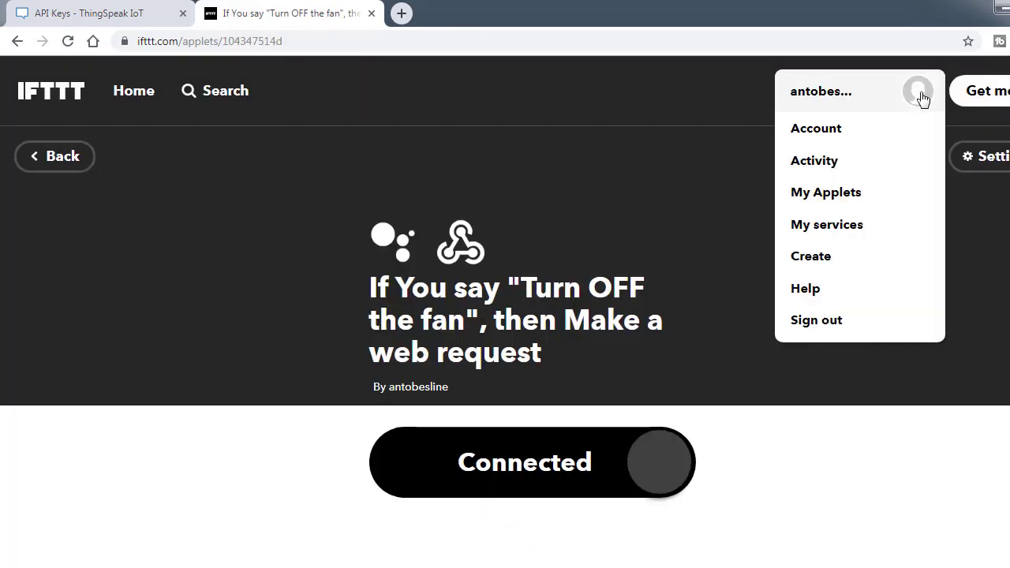
pyautogui.click(828, 197)
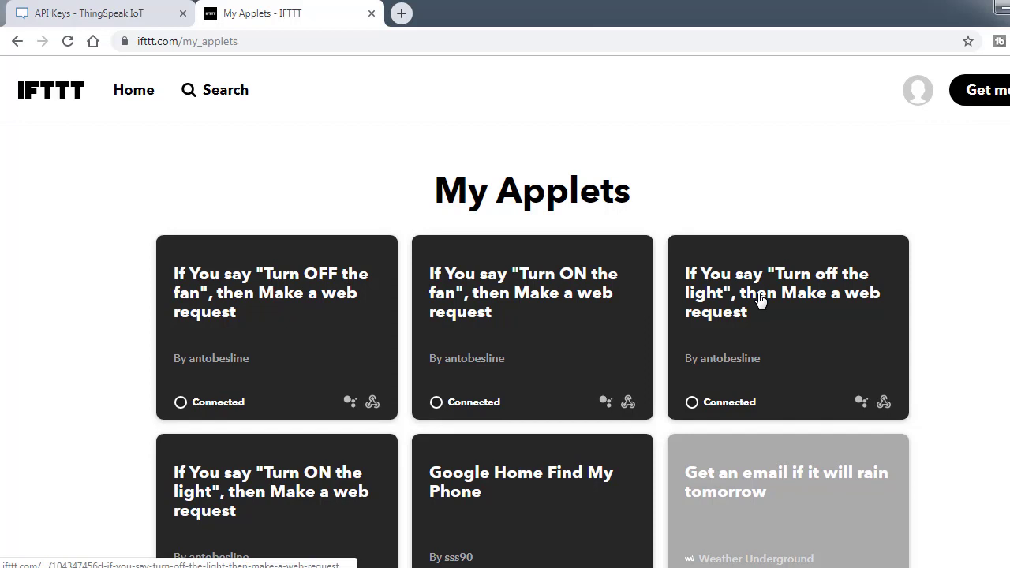
pyautogui.scroll(-2, 760, 300)
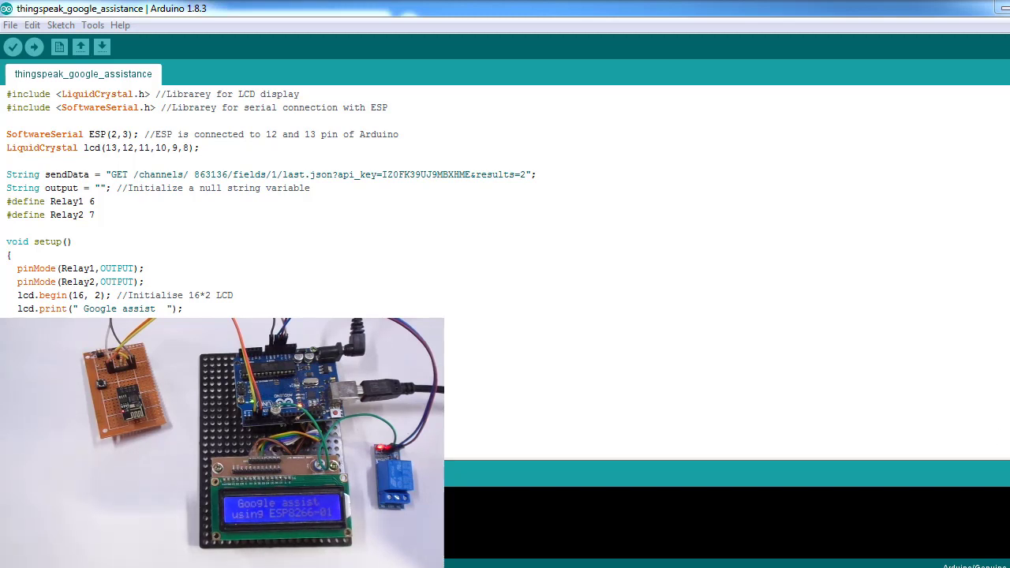
# - Open the Serial Monitor and drag it up and left to follow the ESP8266 AT command log
pyautogui.click(995, 47)
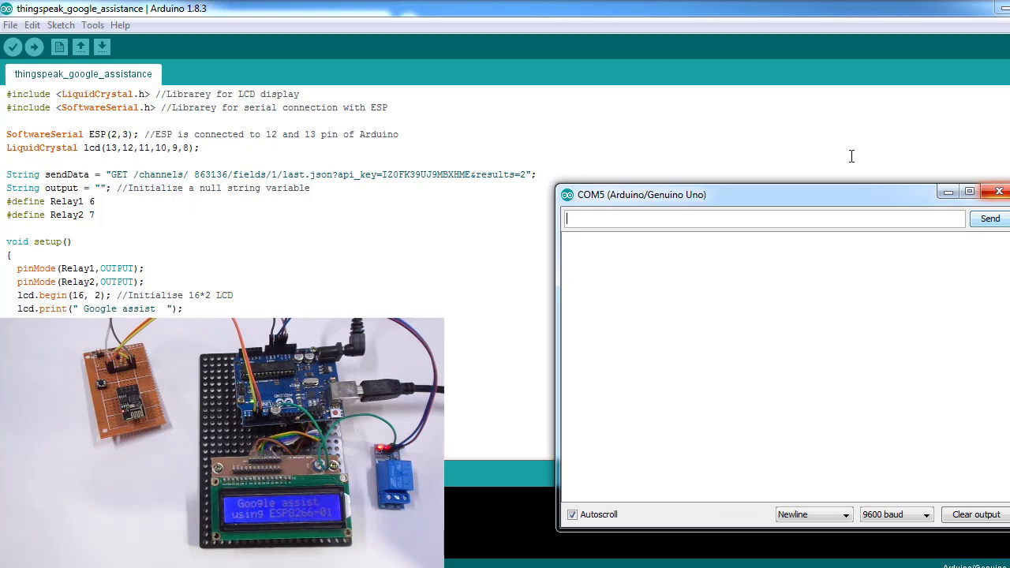
pyautogui.moveTo(870, 156); pyautogui.dragTo(797, 62)
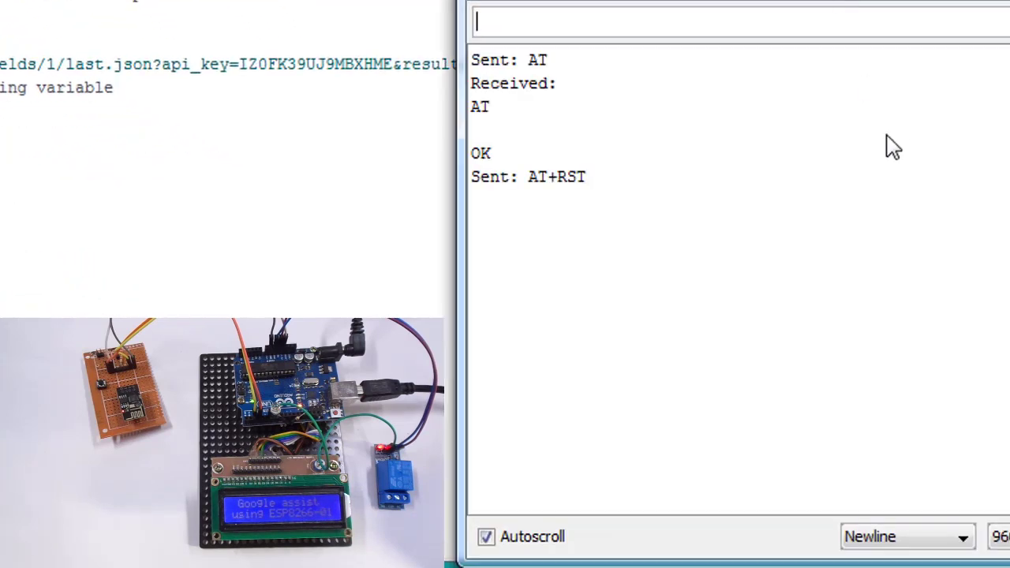